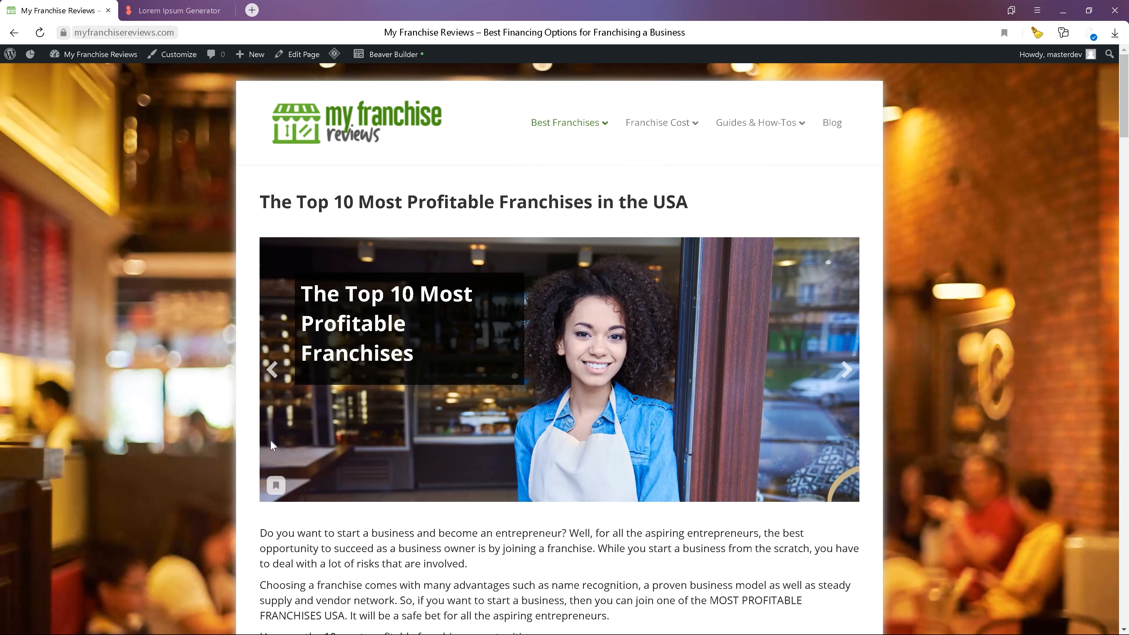
pyautogui.moveTo(284, 195); pyautogui.dragTo(348, 219)
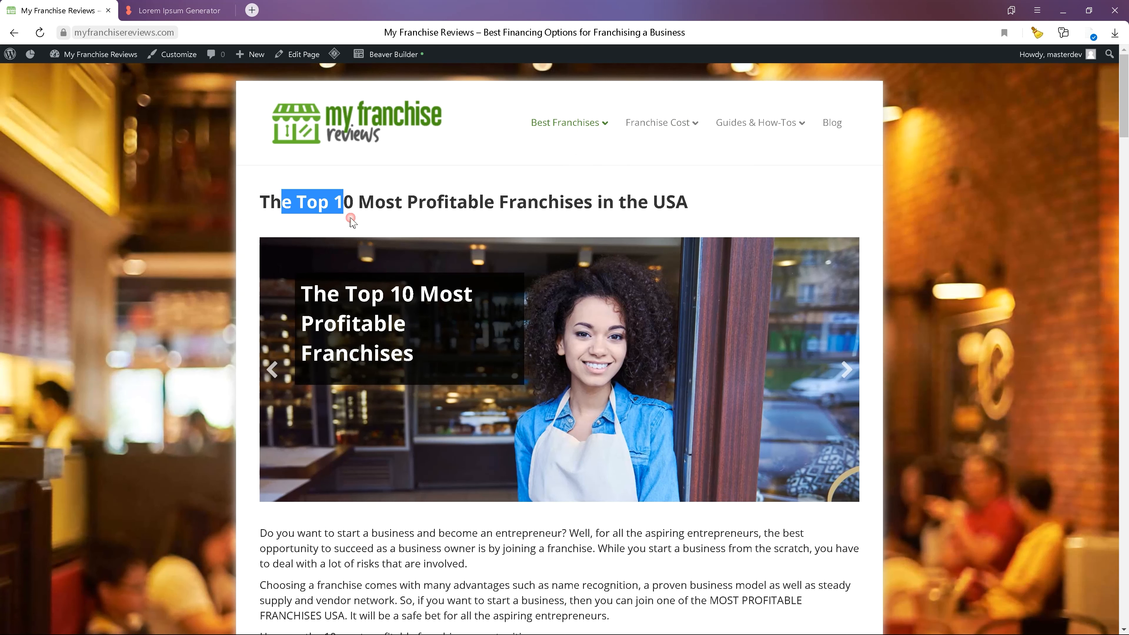
pyautogui.click(396, 204)
pyautogui.moveTo(319, 548); pyautogui.dragTo(452, 586)
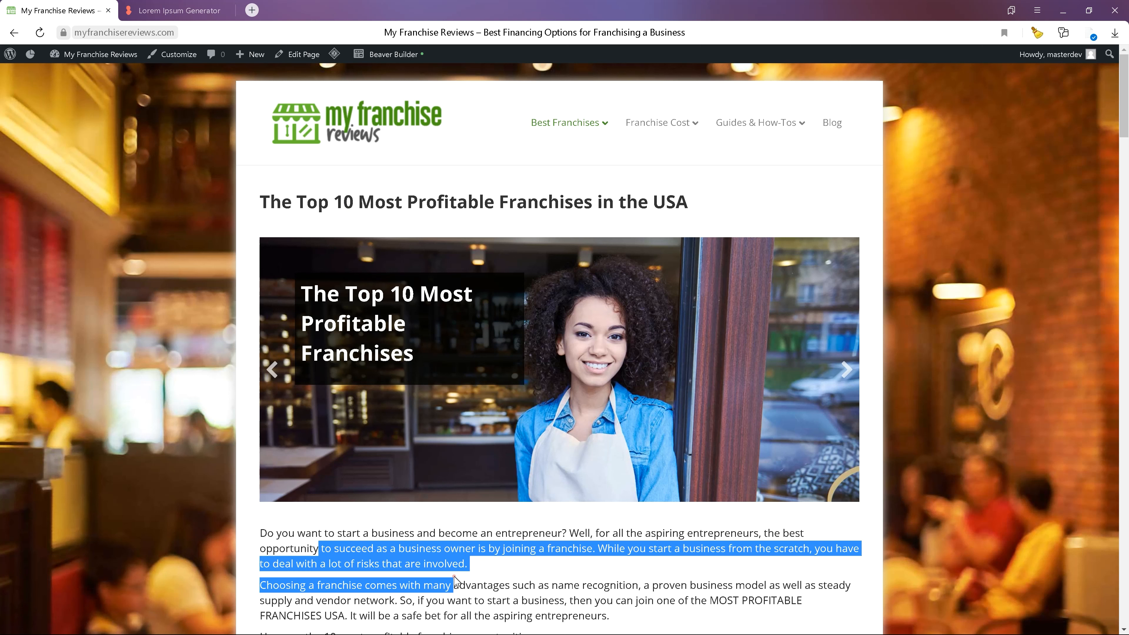
pyautogui.click(168, 325)
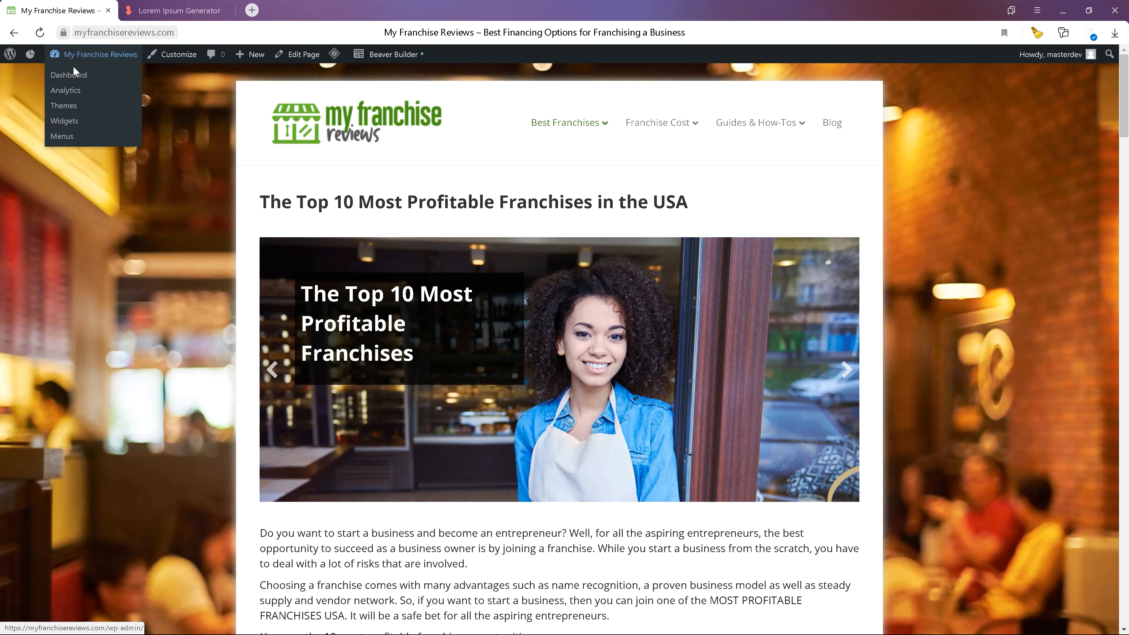
# - Open the dashboard and go to the theme Customizer
pyautogui.click(69, 75)
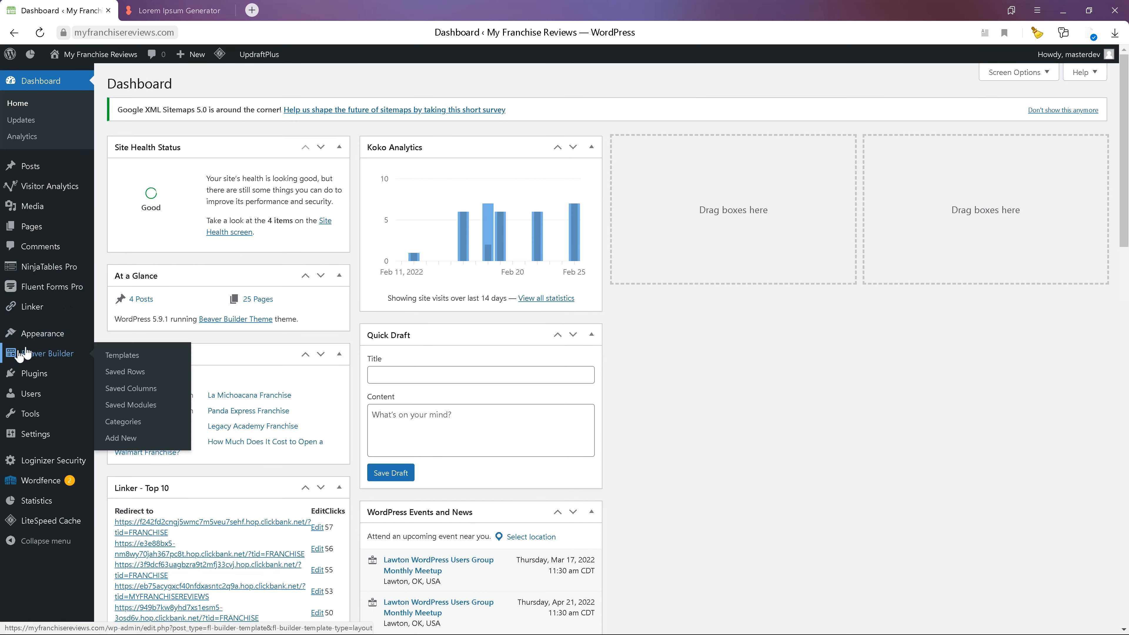
pyautogui.moveTo(43, 335)
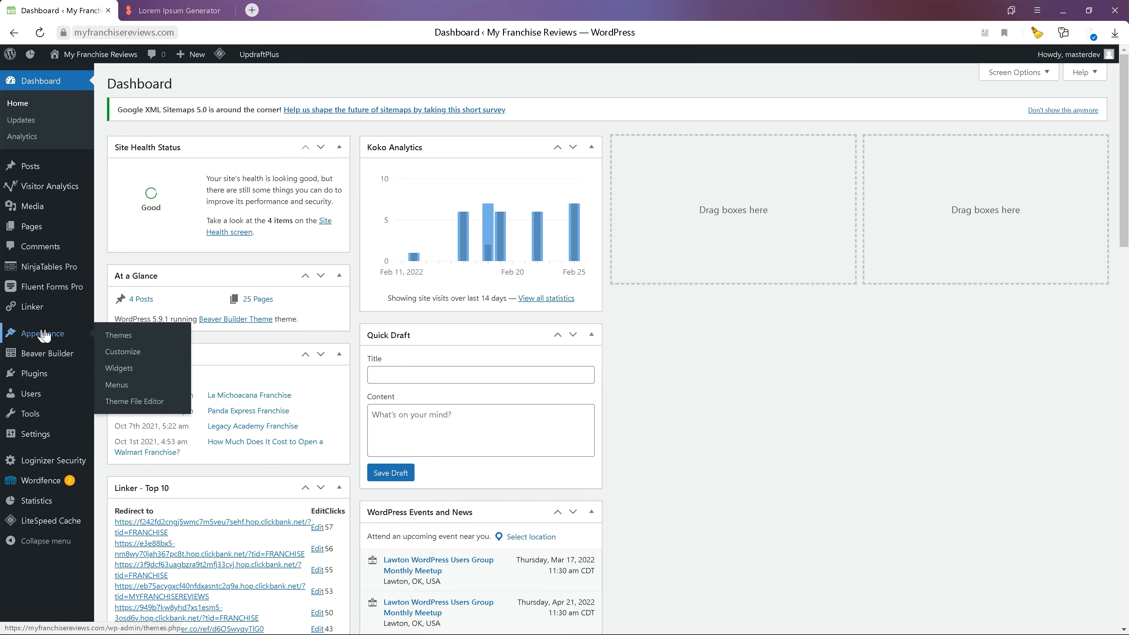
pyautogui.click(120, 352)
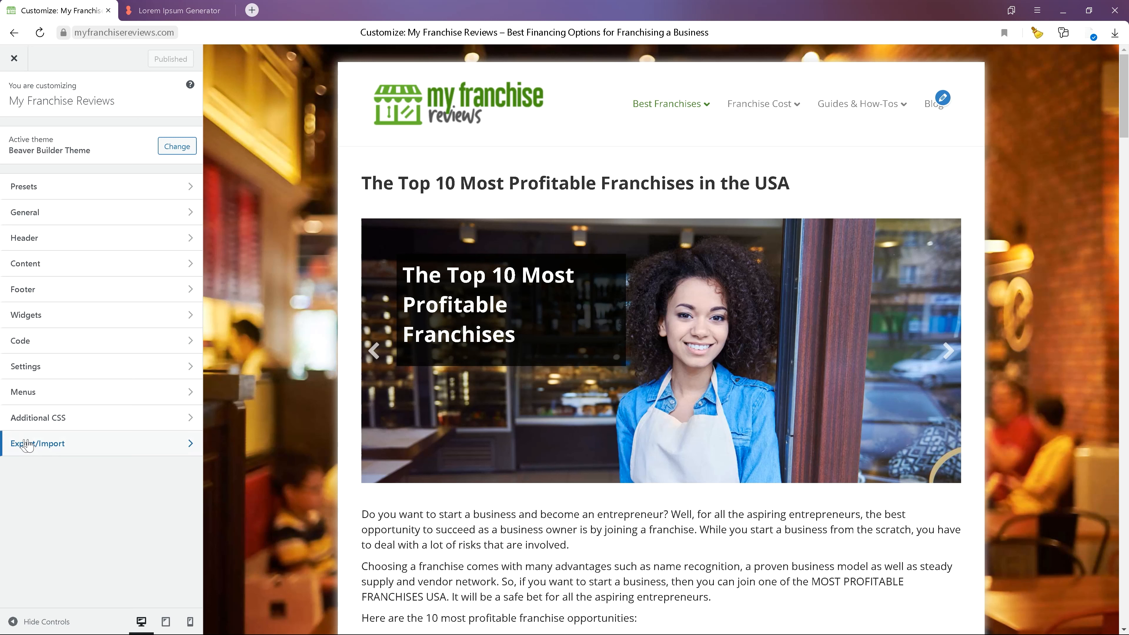
# - Install and activate the Customizer Export/Import plugin from the Export/Import section
pyautogui.click(79, 446)
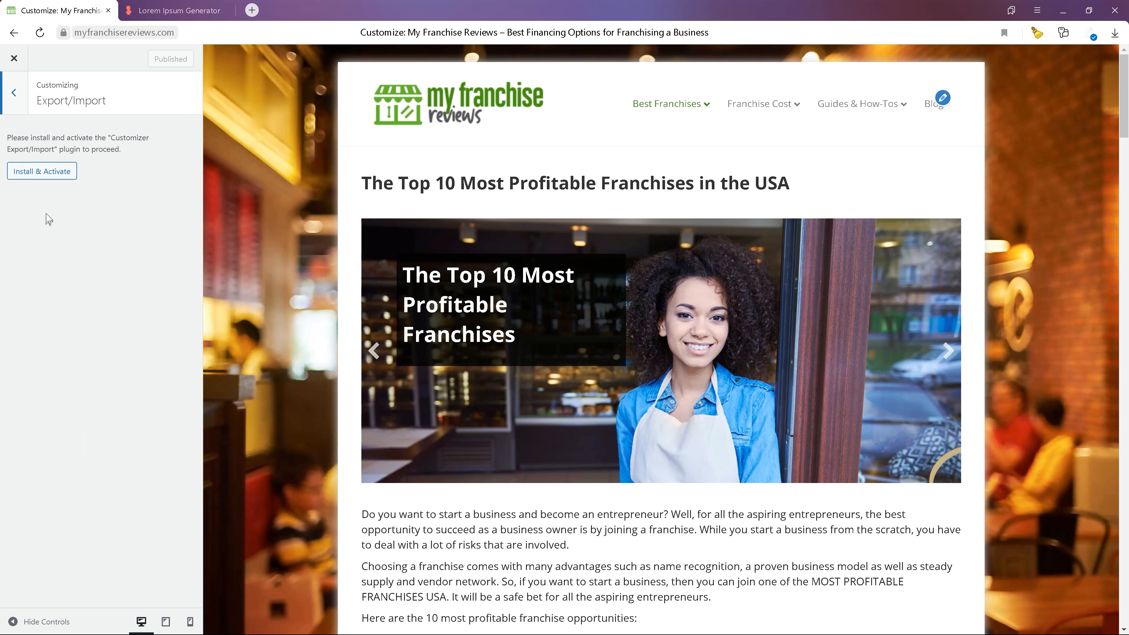
pyautogui.click(48, 173)
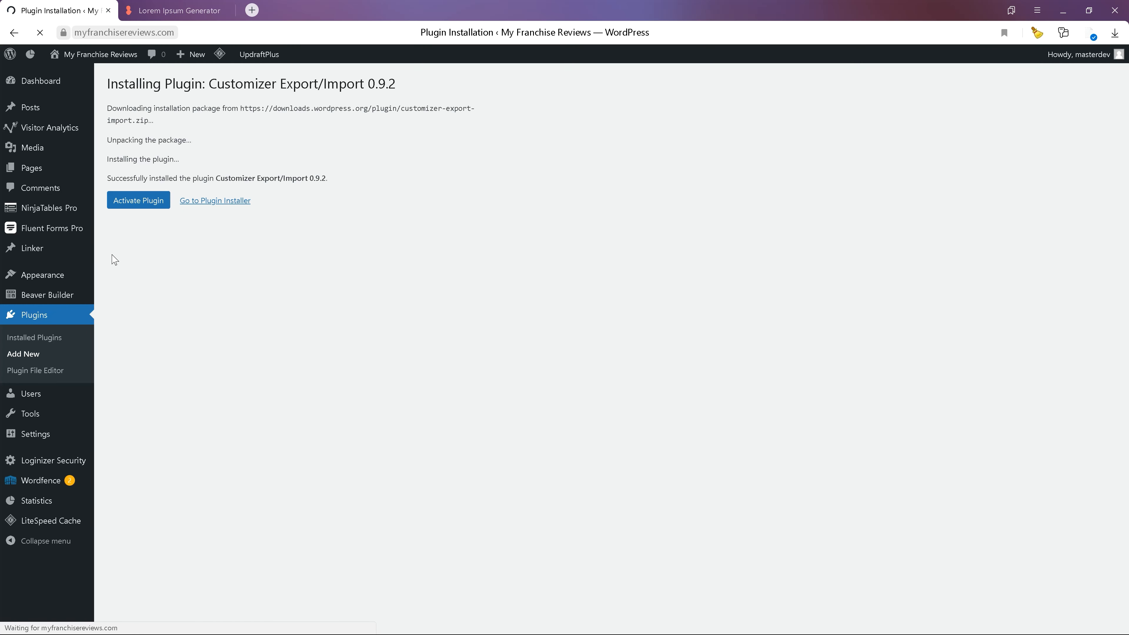
pyautogui.click(133, 201)
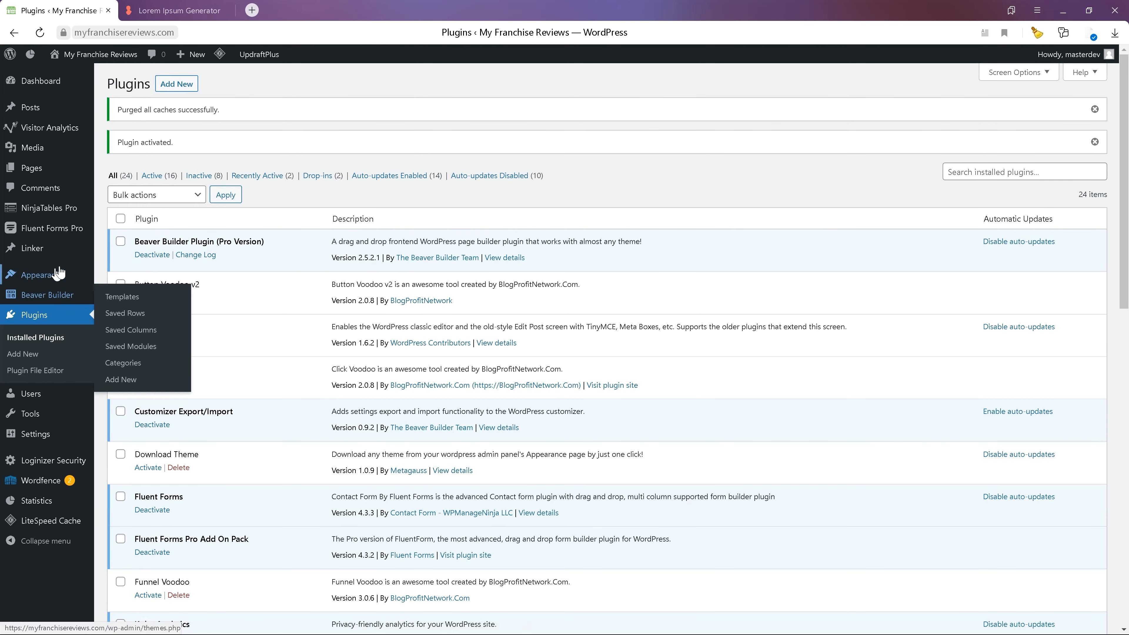
# - Reopen the Customizer and export the theme's customization settings from the Export/Import section
pyautogui.moveTo(58, 274)
pyautogui.click(119, 295)
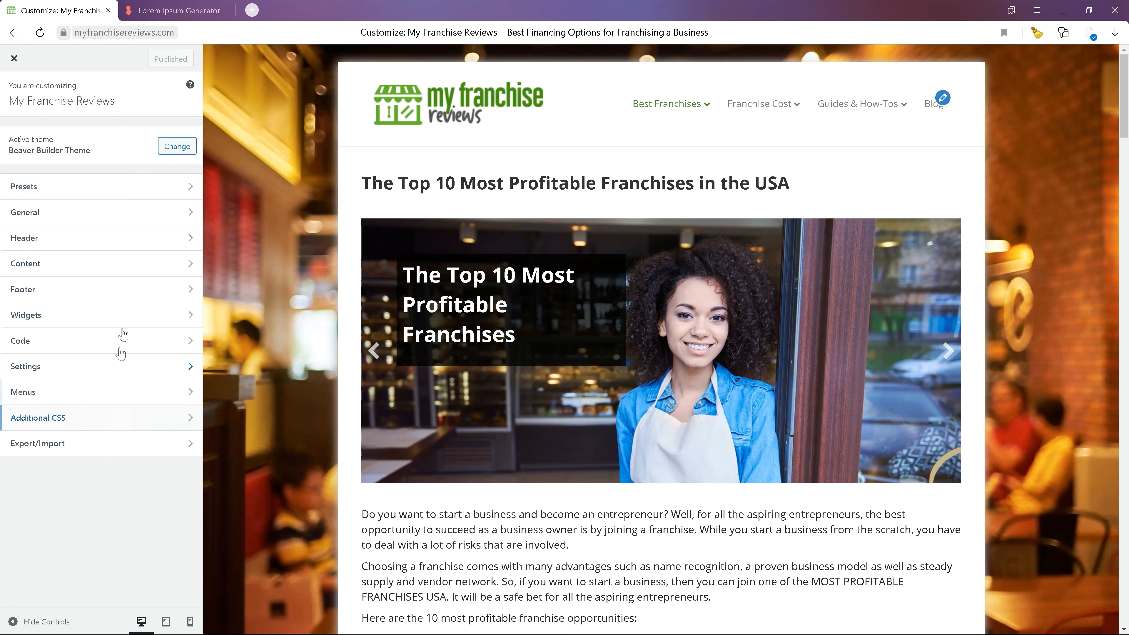
pyautogui.click(130, 453)
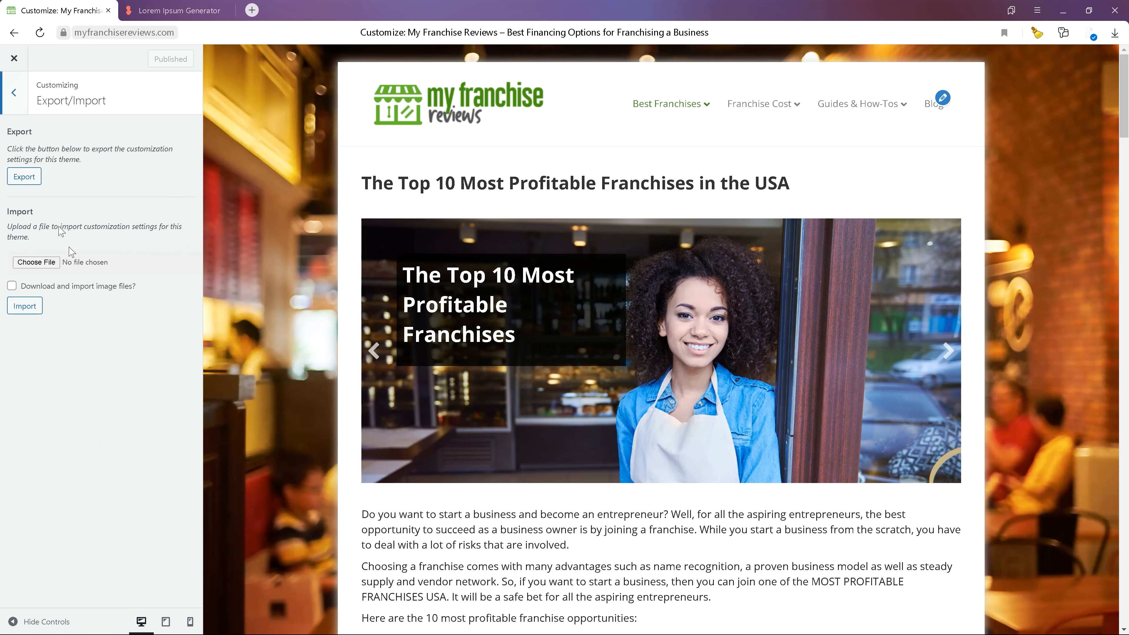
pyautogui.click(27, 177)
pyautogui.moveTo(26, 161); pyautogui.dragTo(65, 159)
pyautogui.click(89, 162)
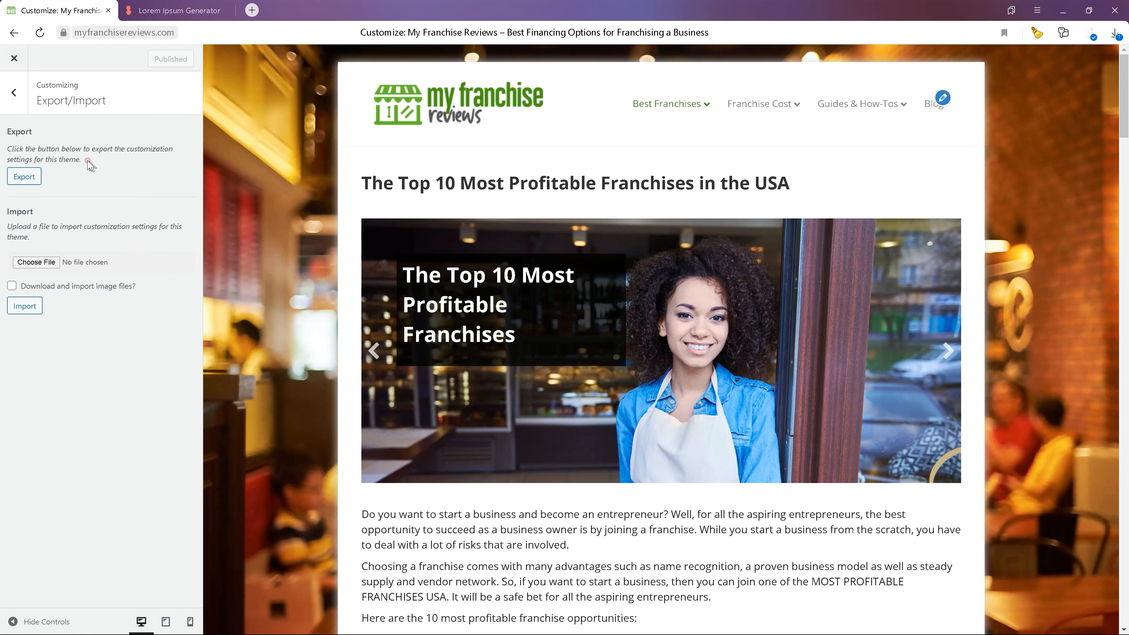
pyautogui.click(16, 96)
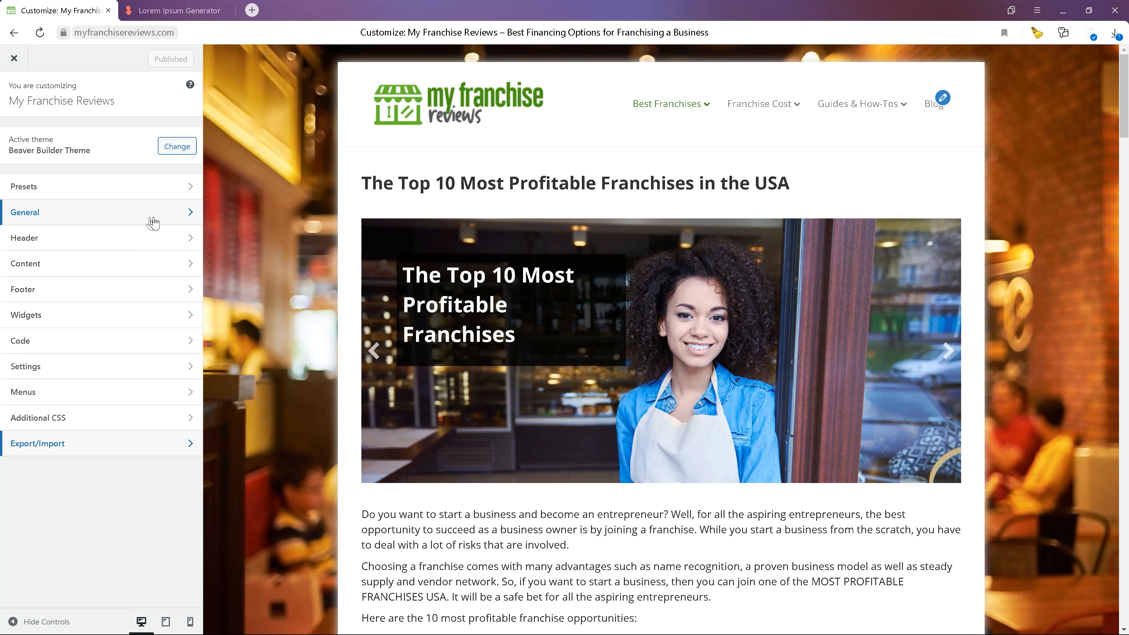
# - Open the Headings settings under the General section of the Customizer
pyautogui.click(65, 444)
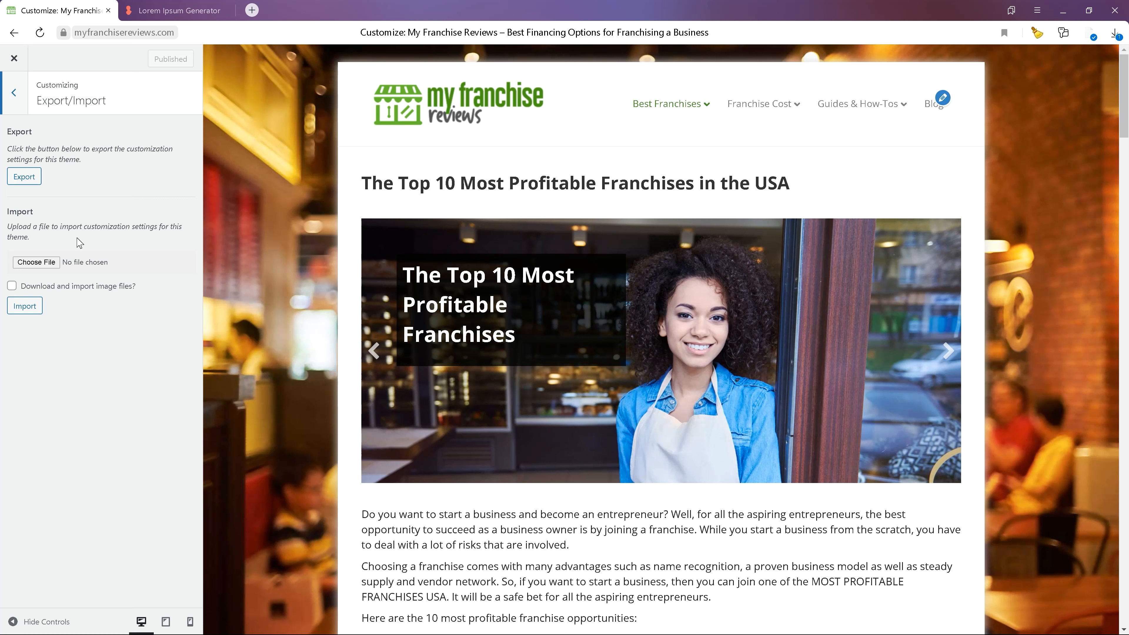
pyautogui.click(17, 95)
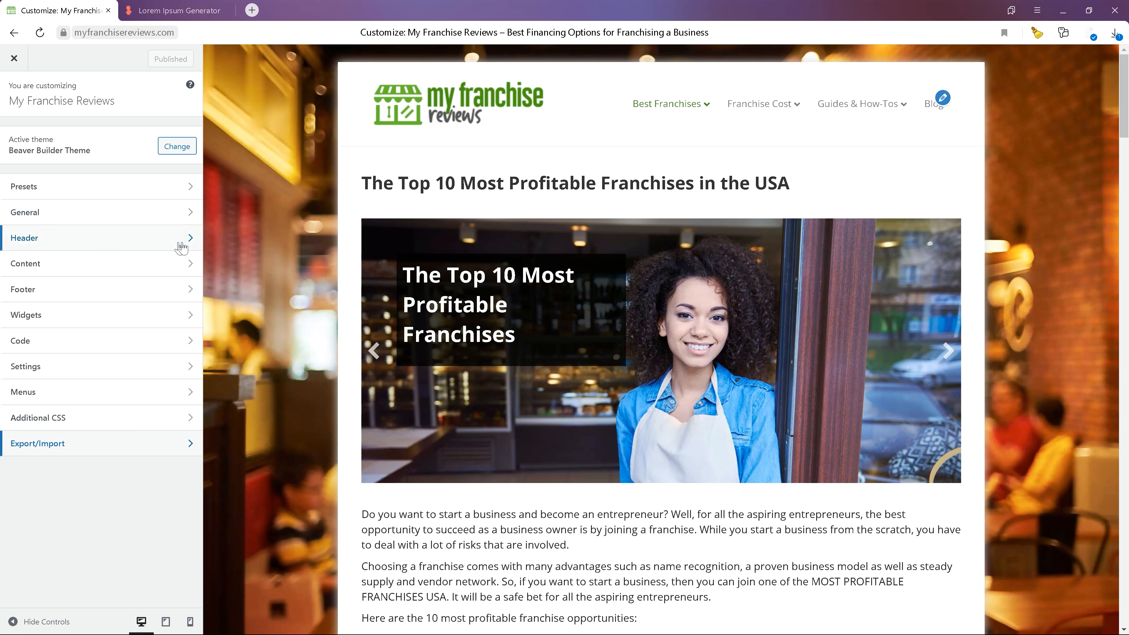
pyautogui.click(40, 218)
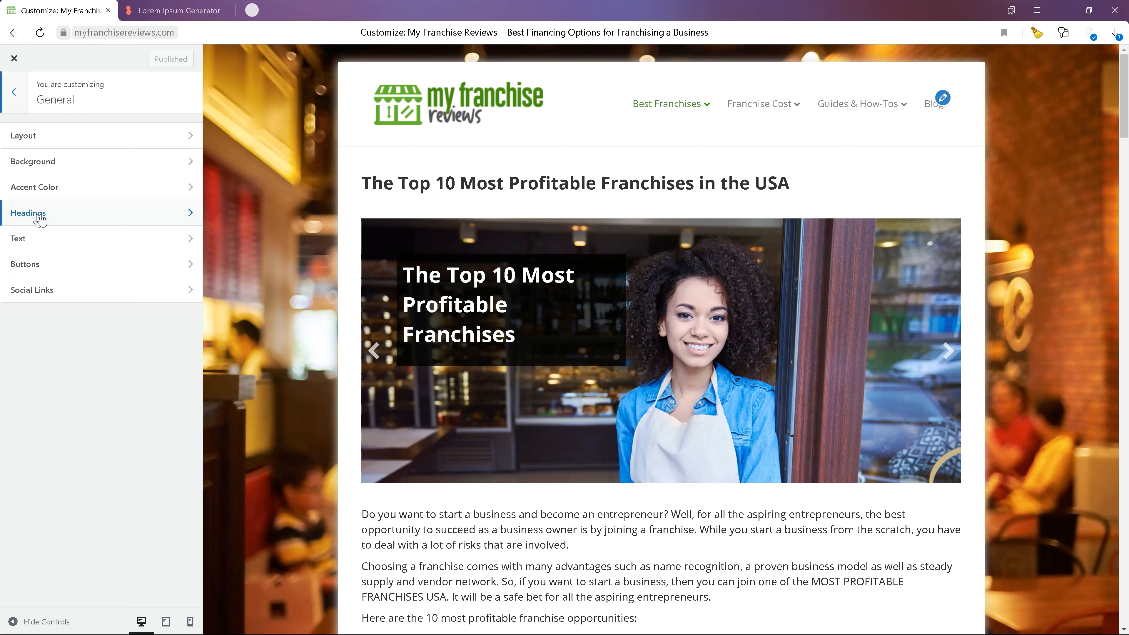
pyautogui.click(81, 210)
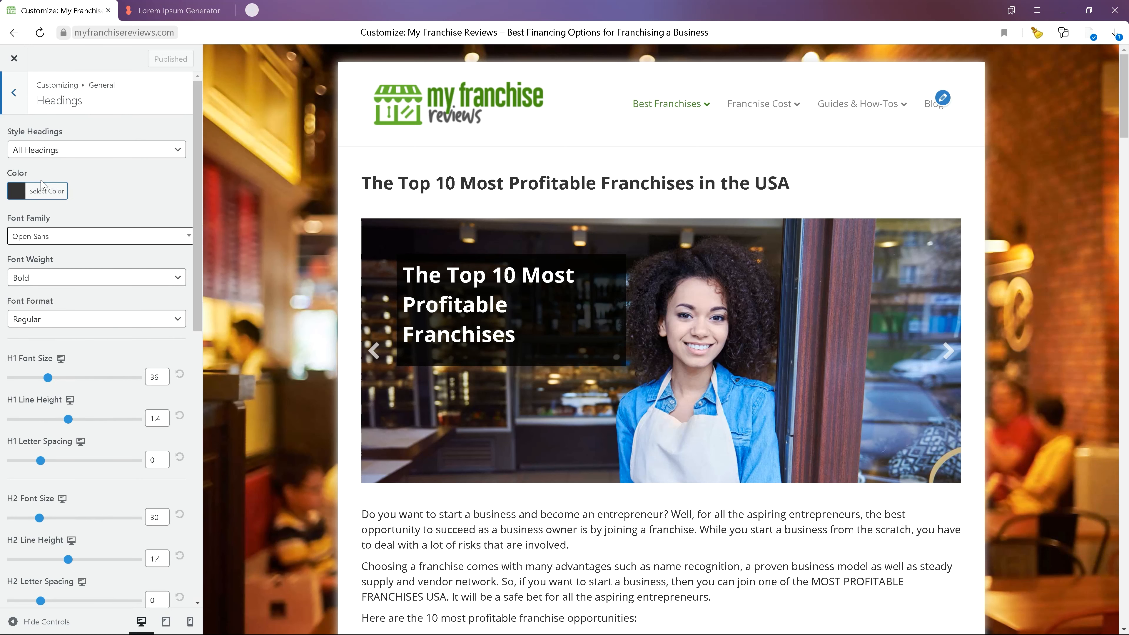
# - Try a grey heading colour, then restore the default heading colour
pyautogui.click(45, 190)
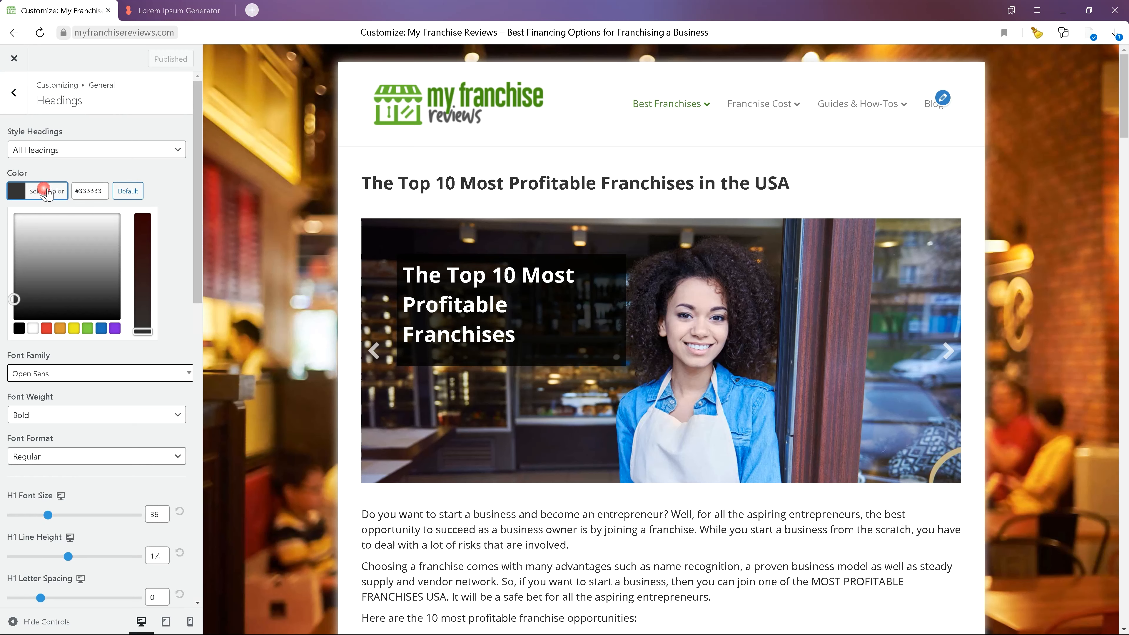
pyautogui.click(48, 265)
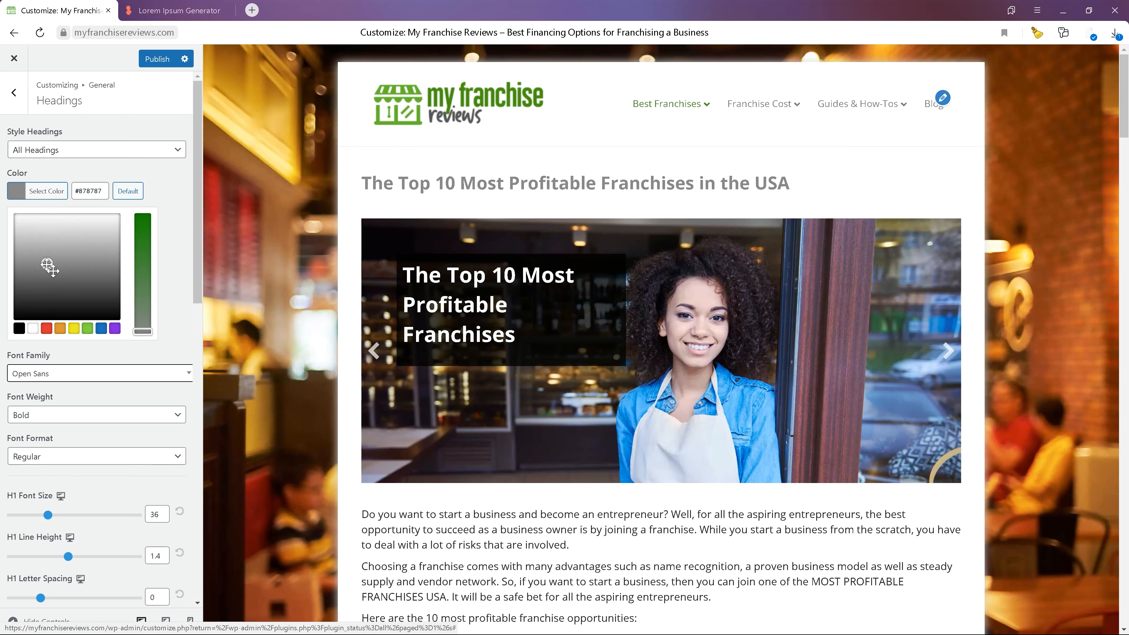
pyautogui.click(61, 303)
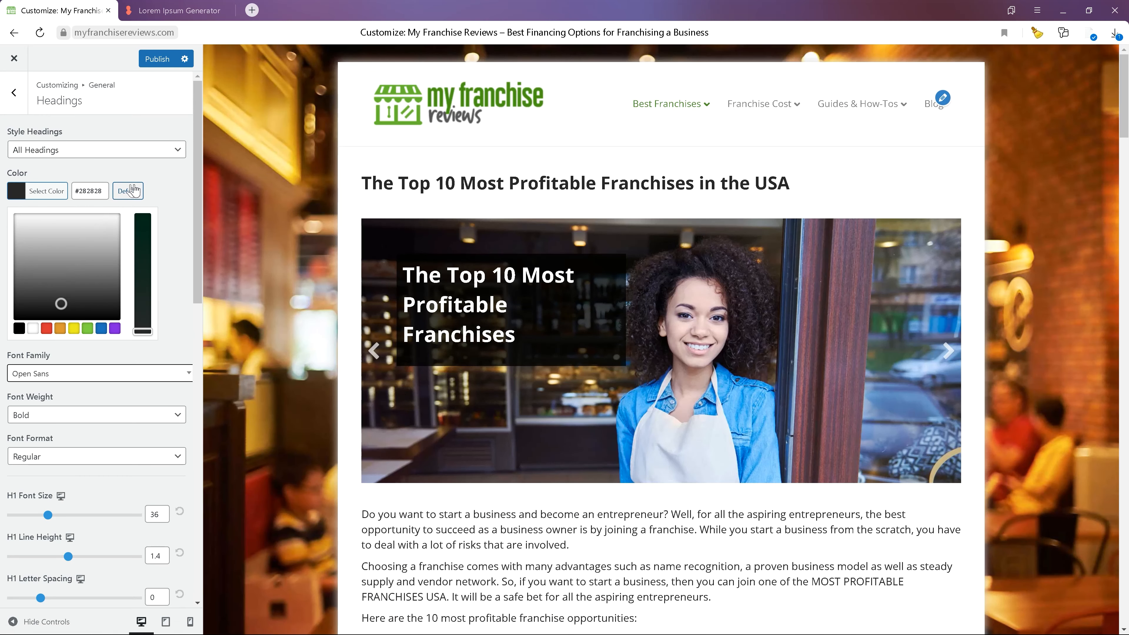
pyautogui.click(134, 190)
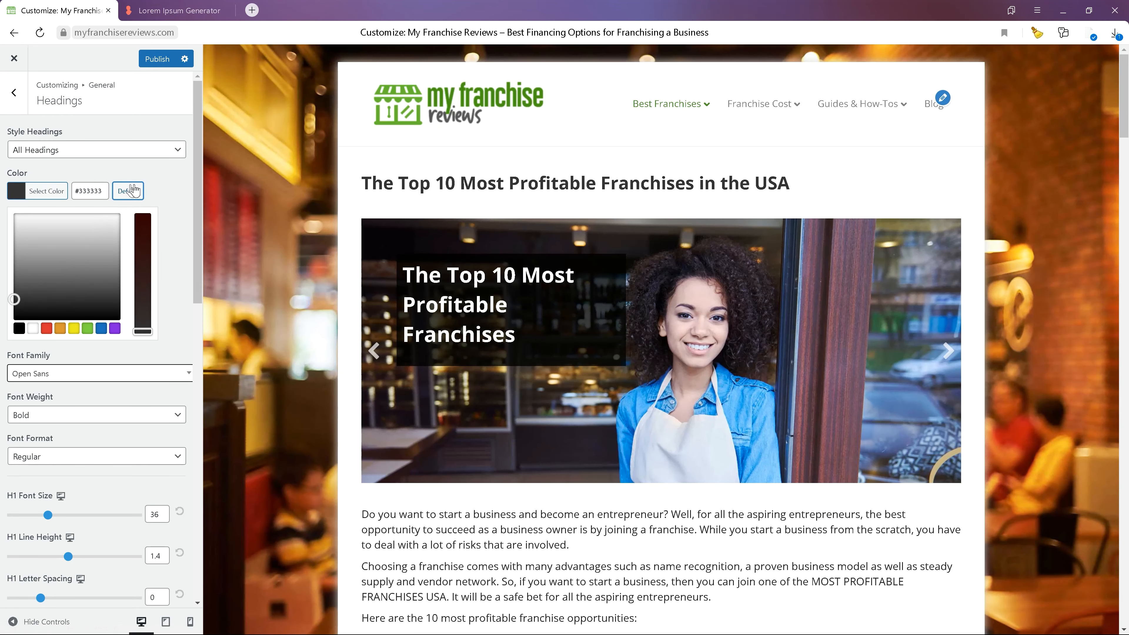
pyautogui.click(177, 177)
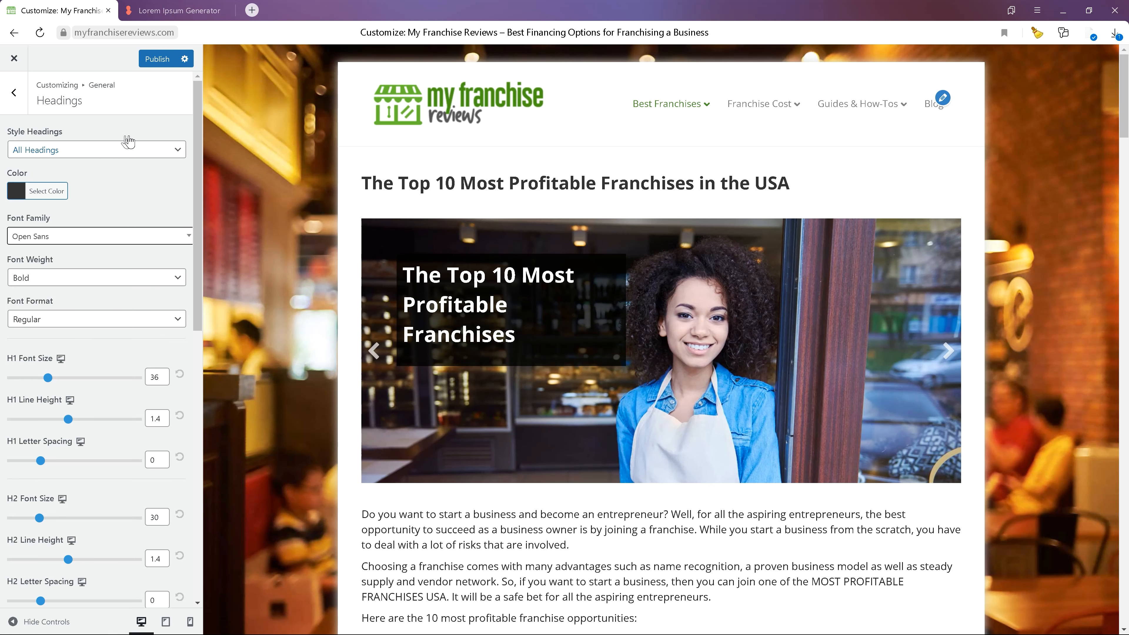
# - Set the heading font format to Uppercase
pyautogui.scroll(-1, 127, 259)
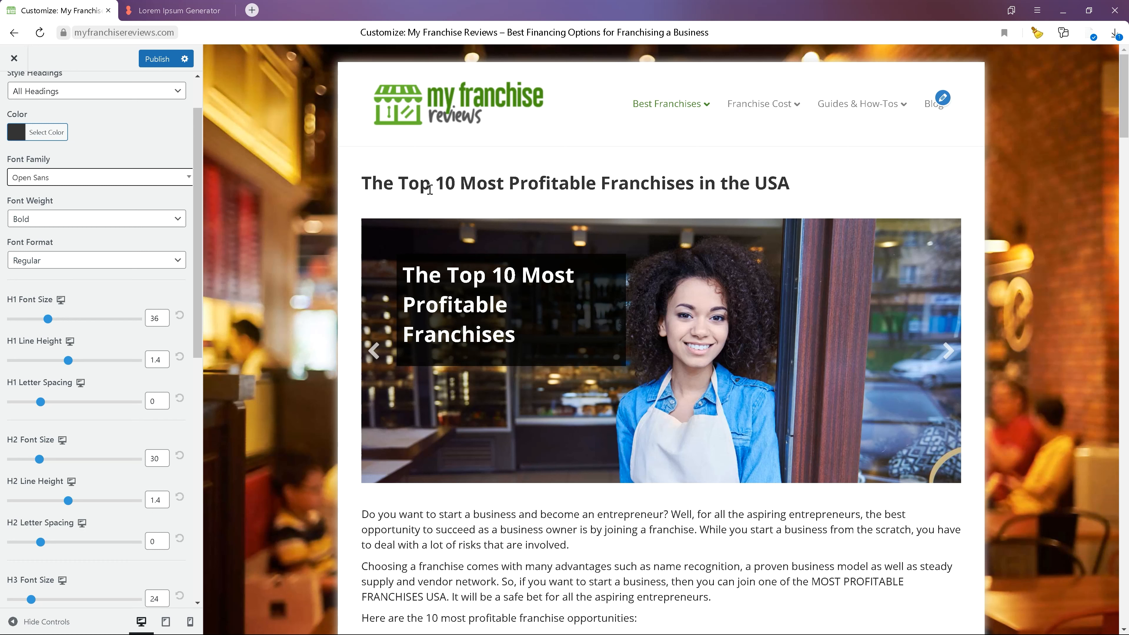
pyautogui.click(100, 261)
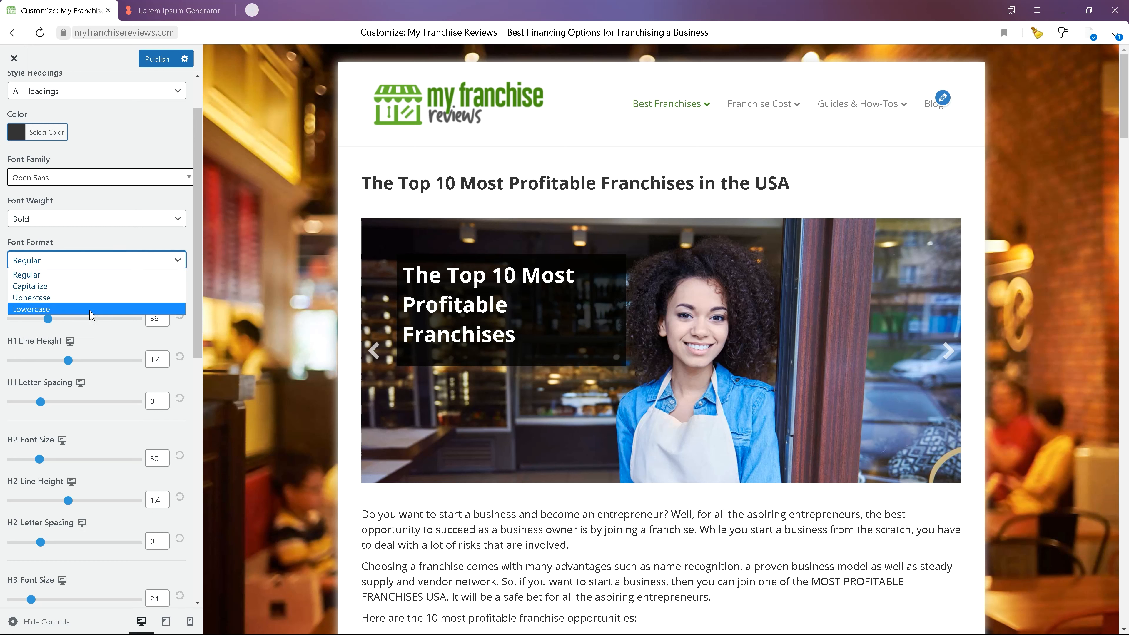
pyautogui.click(97, 297)
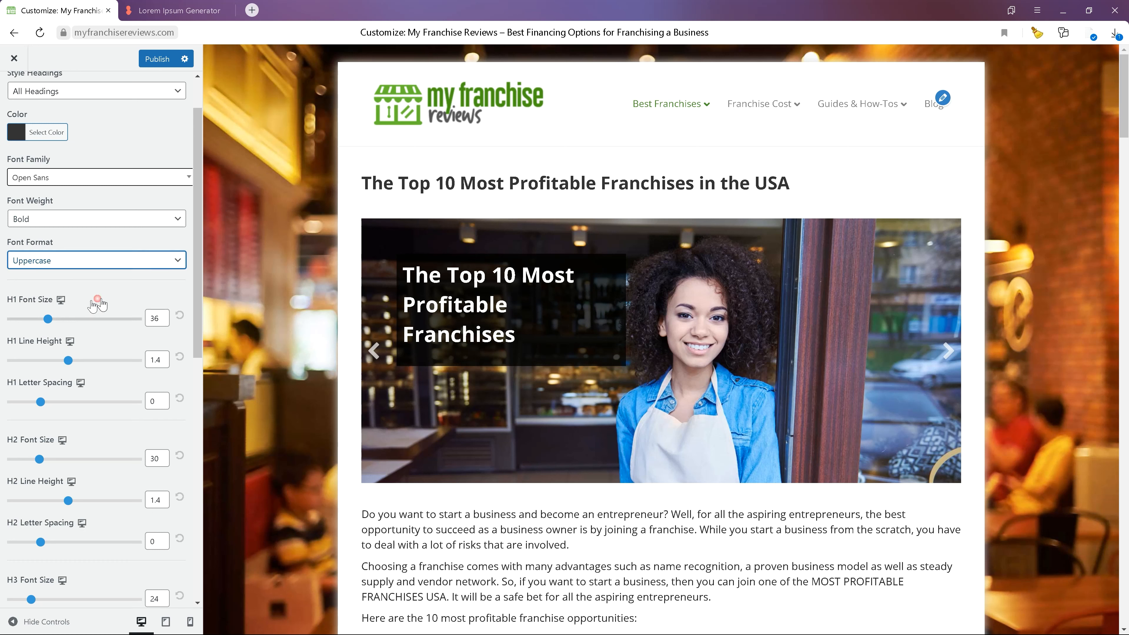
pyautogui.click(352, 180)
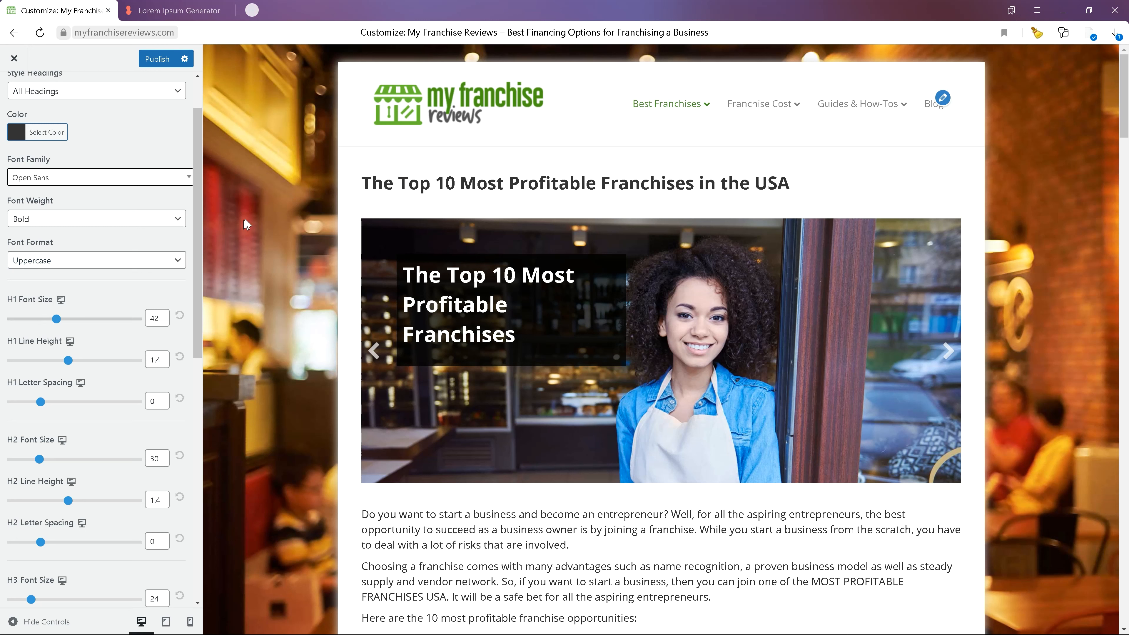
pyautogui.scroll(-10, 118, 320)
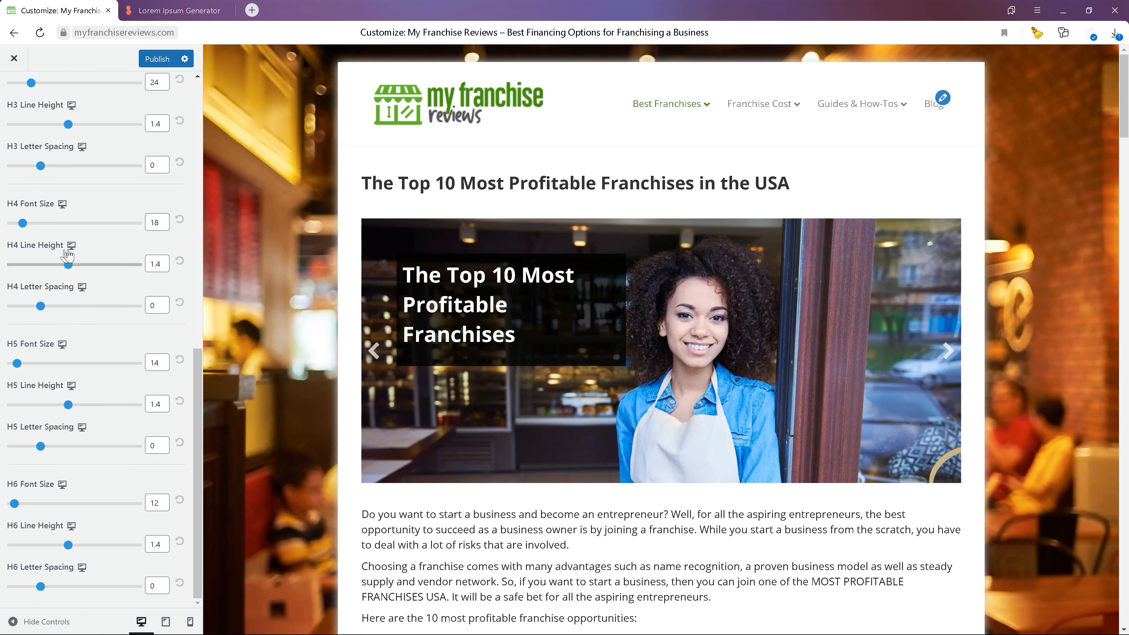
pyautogui.scroll(10, 67, 255)
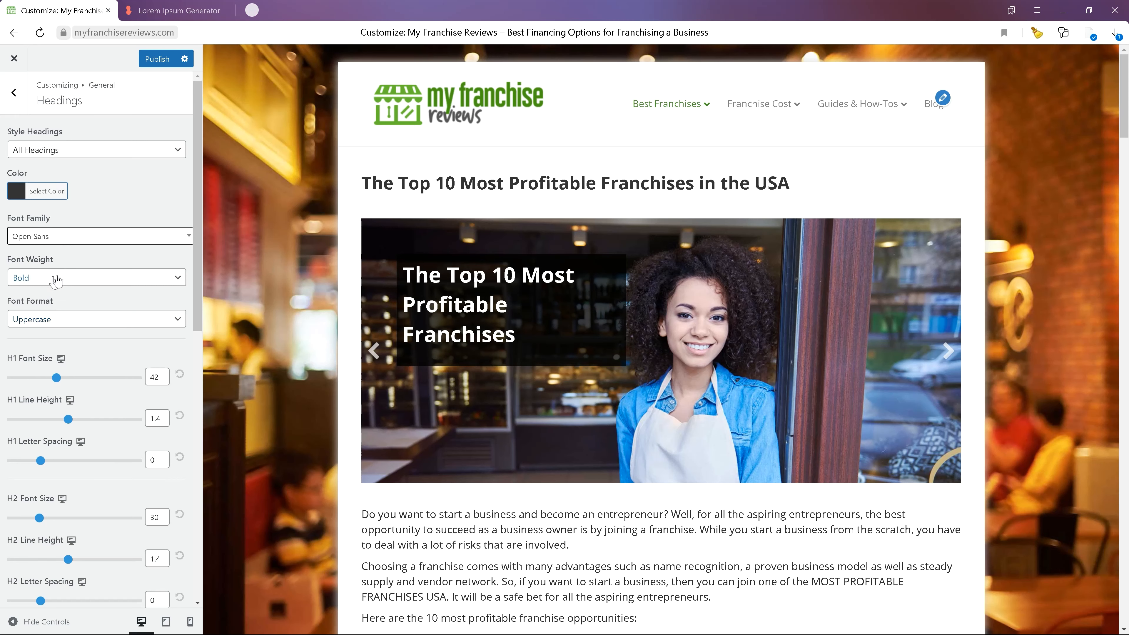
# - Set the heading font weight to Light and the font format back to Regular
pyautogui.click(56, 280)
pyautogui.click(49, 292)
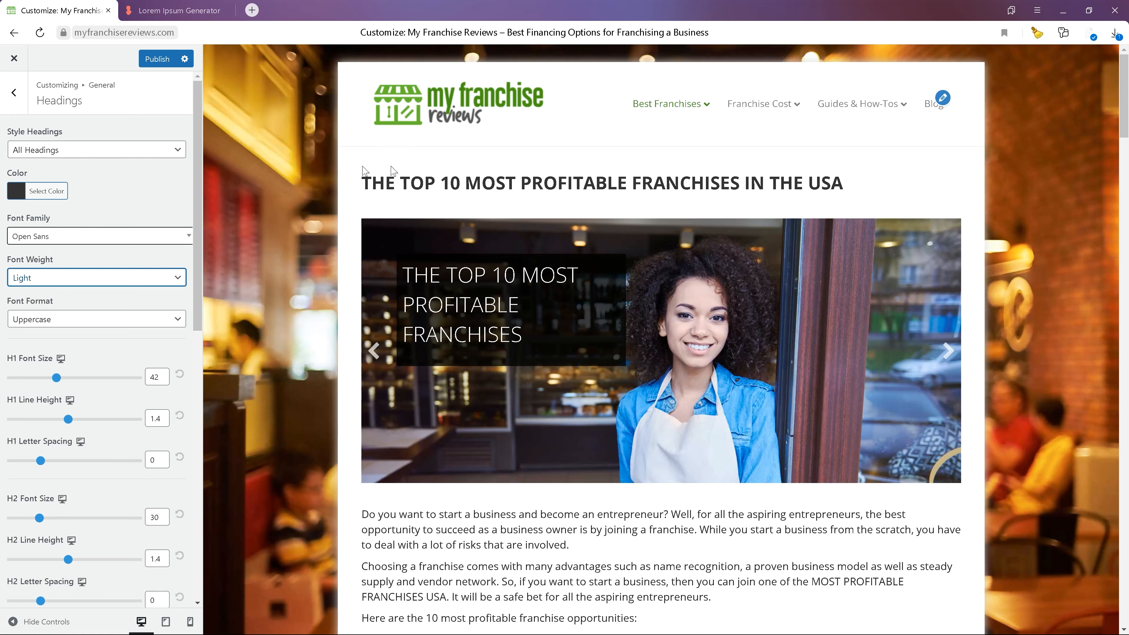
pyautogui.click(127, 318)
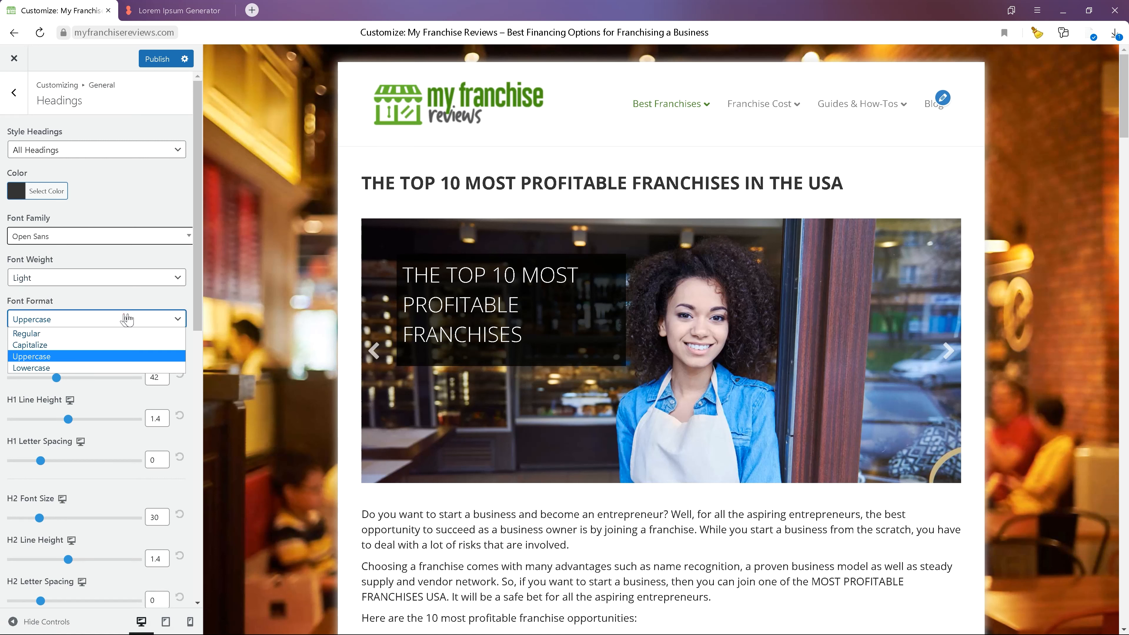
pyautogui.click(125, 314)
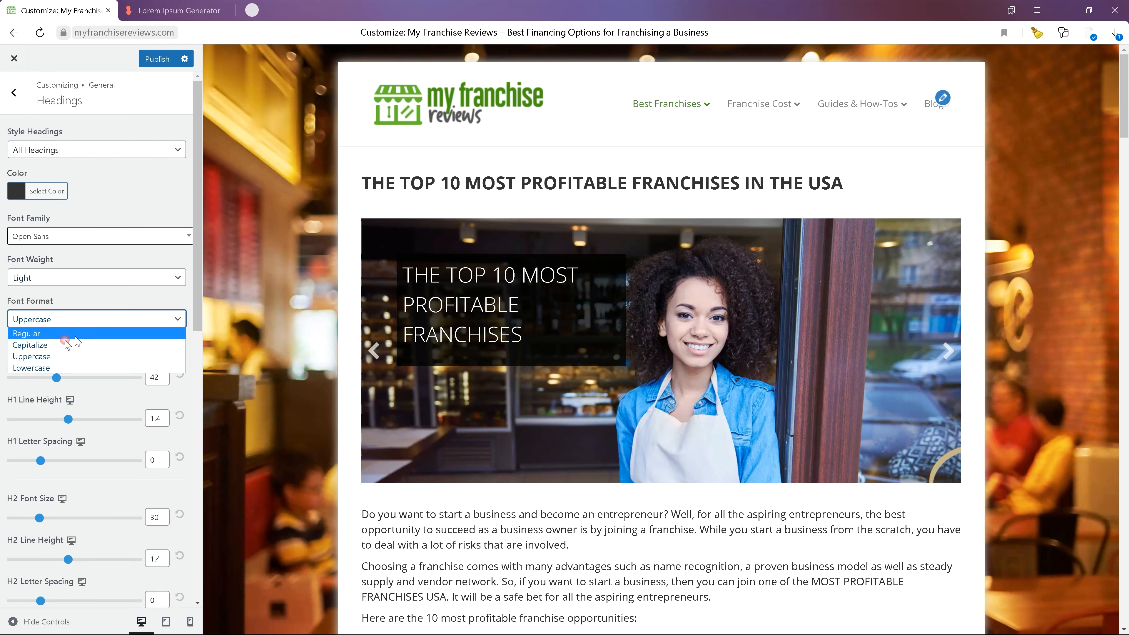
pyautogui.click(79, 330)
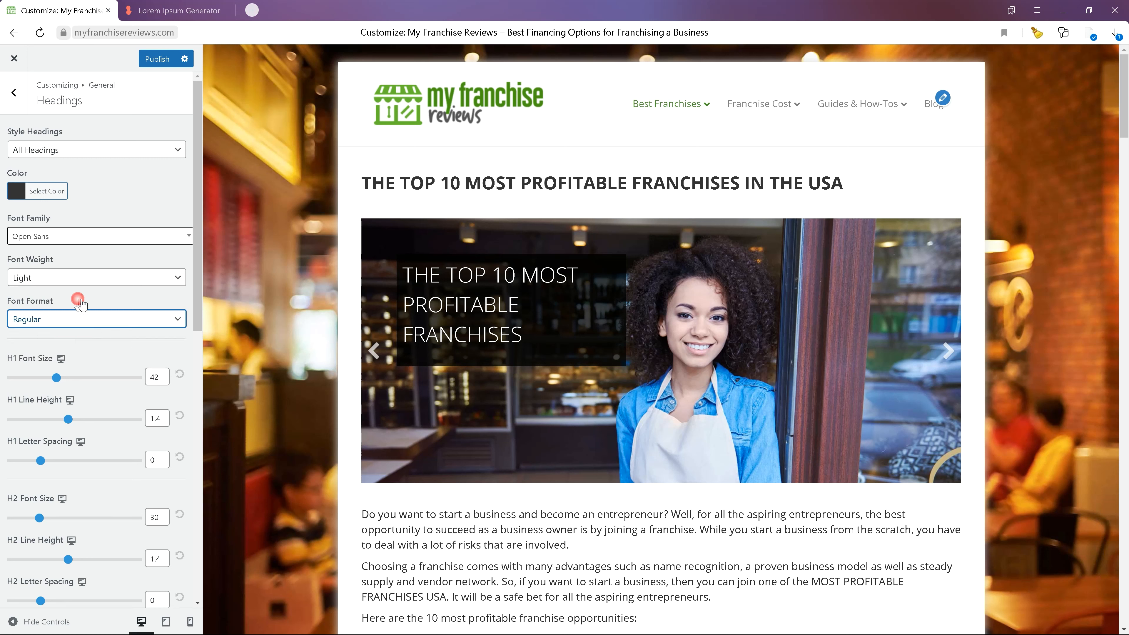
# - Set the heading font weight to Normal and preview it on the Blog page and homepage
pyautogui.click(84, 276)
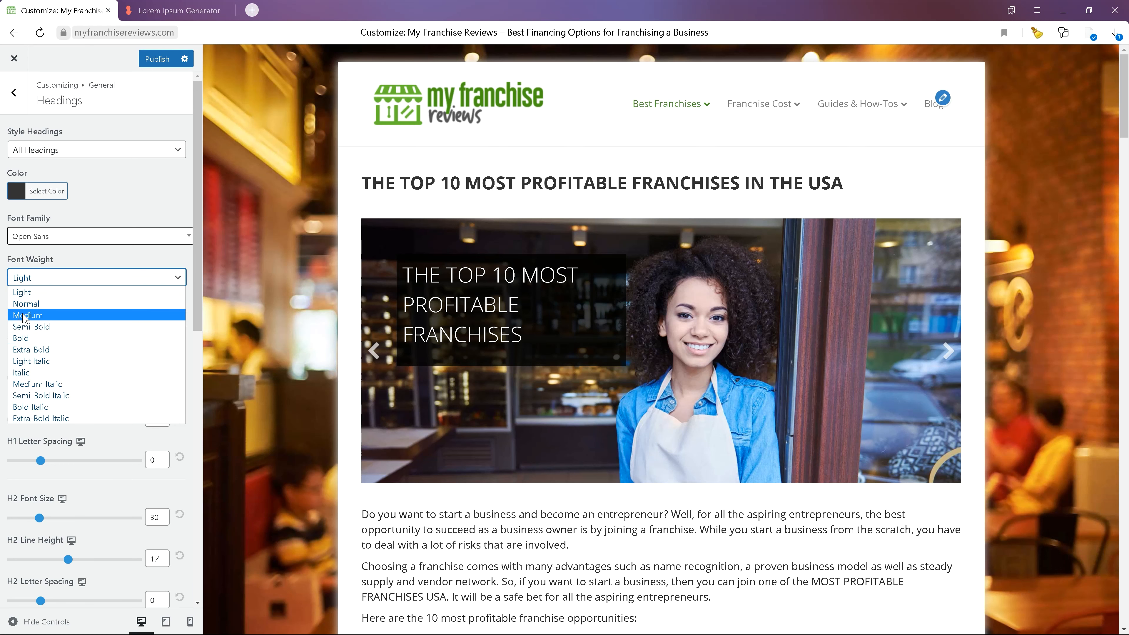
pyautogui.click(138, 304)
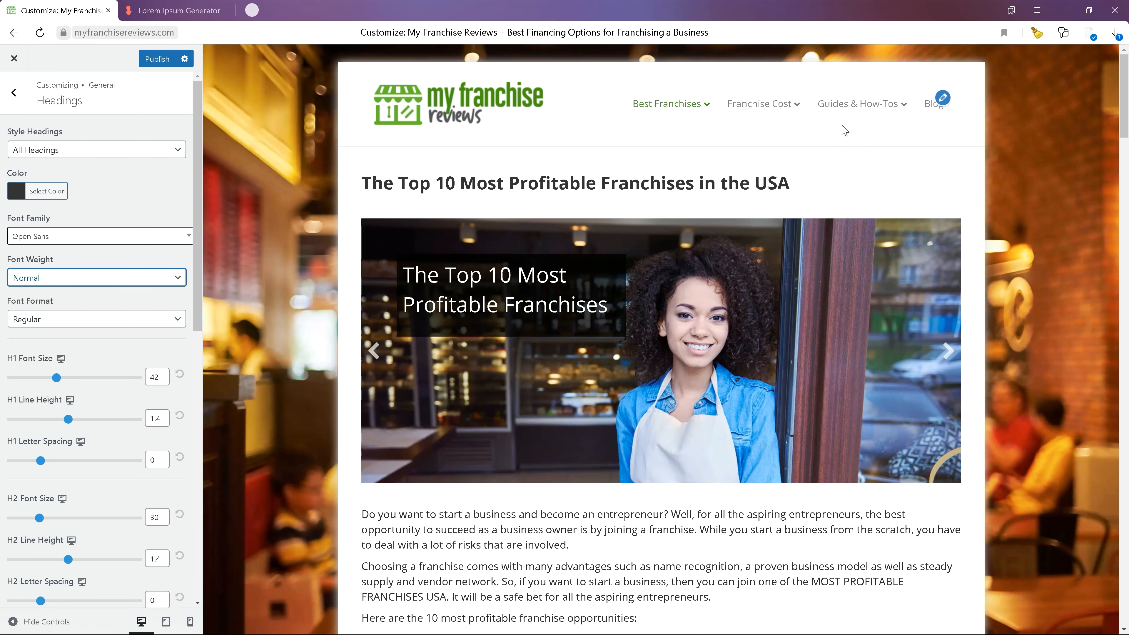
pyautogui.click(935, 106)
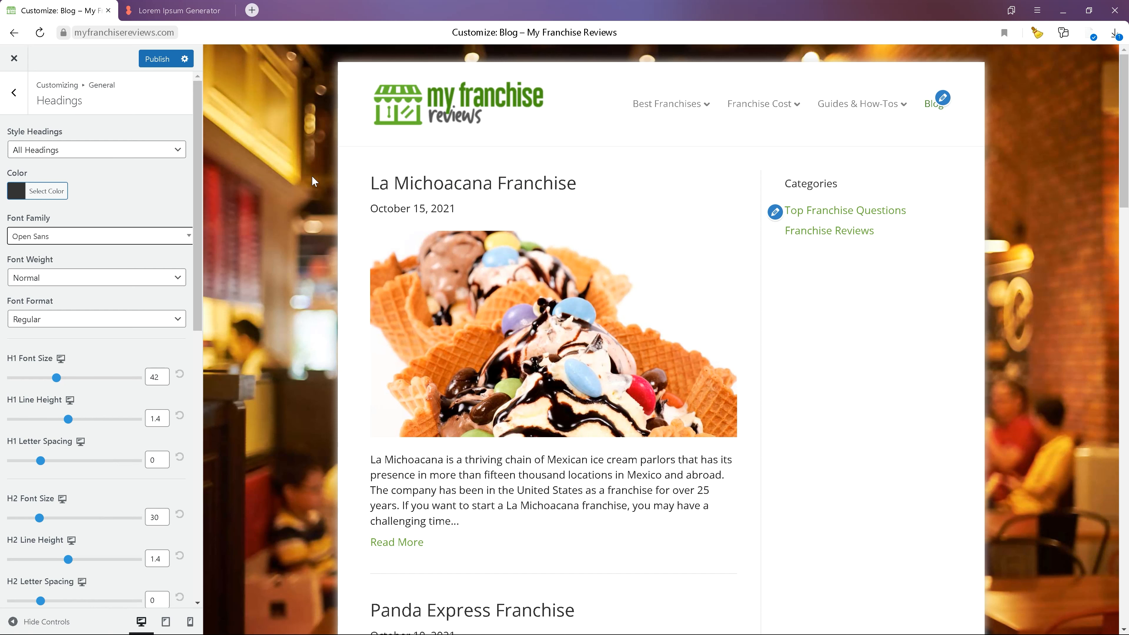
pyautogui.click(478, 106)
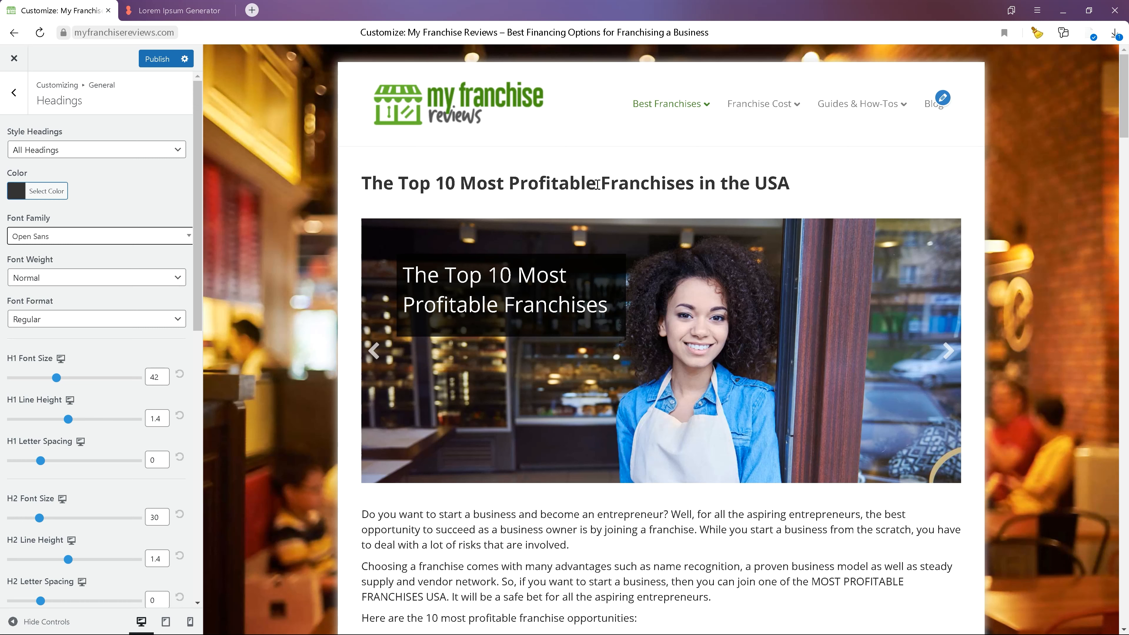
# - Set the heading font weight to Light and preview it on the Blog page
pyautogui.click(62, 280)
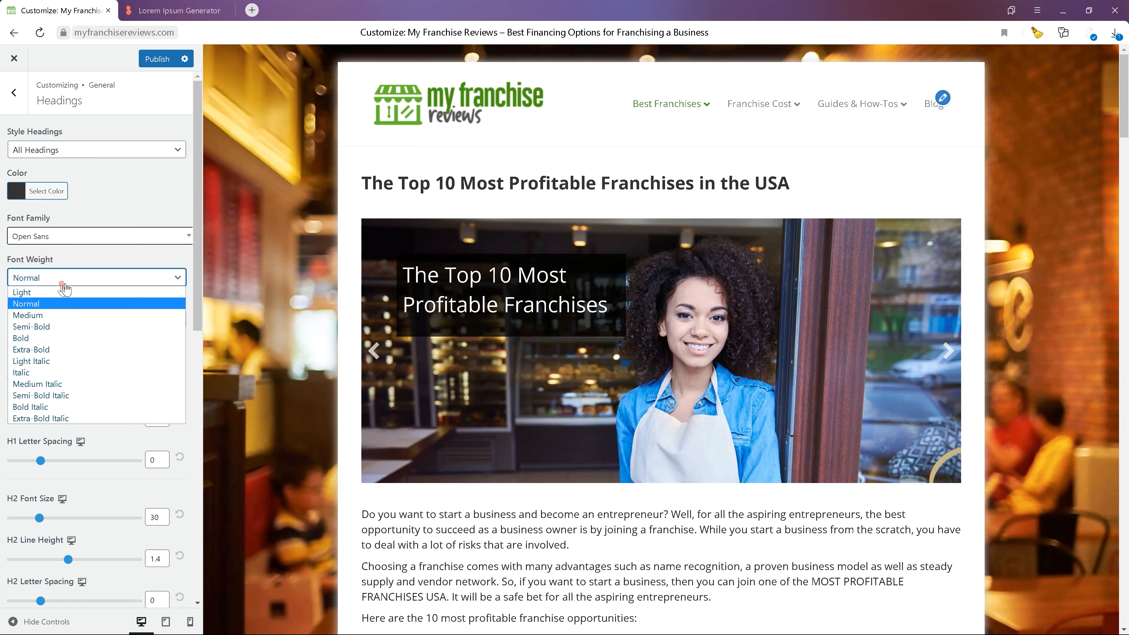
pyautogui.click(61, 295)
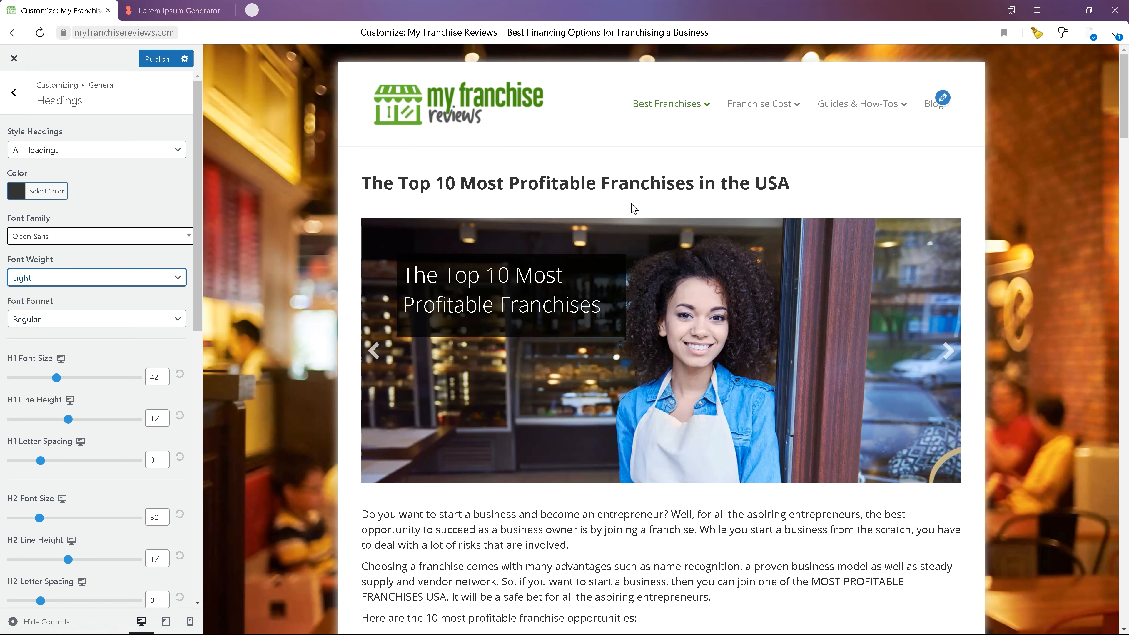
pyautogui.click(933, 108)
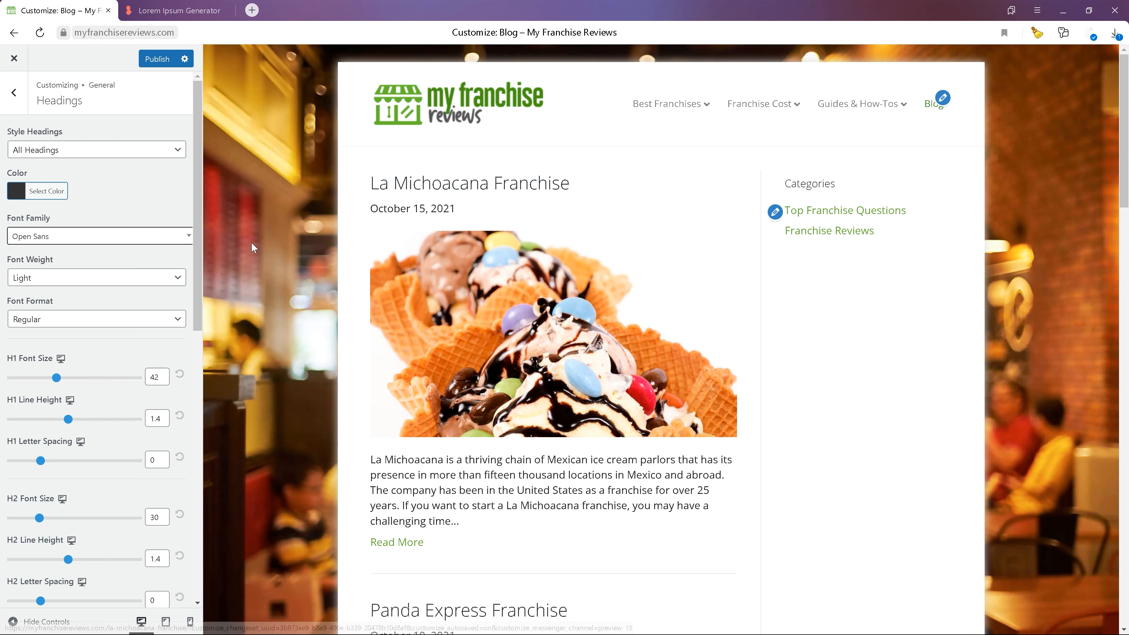
# - Set the heading font weight to Extra-Bold Italic and preview it on the homepage and Blog page
pyautogui.click(99, 283)
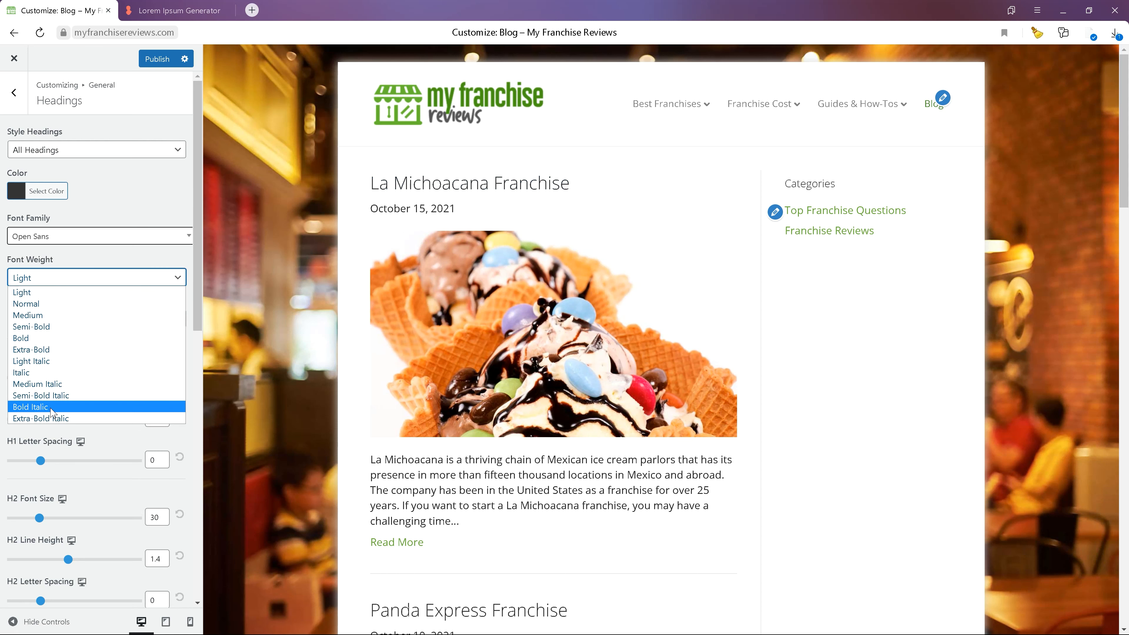
pyautogui.click(51, 419)
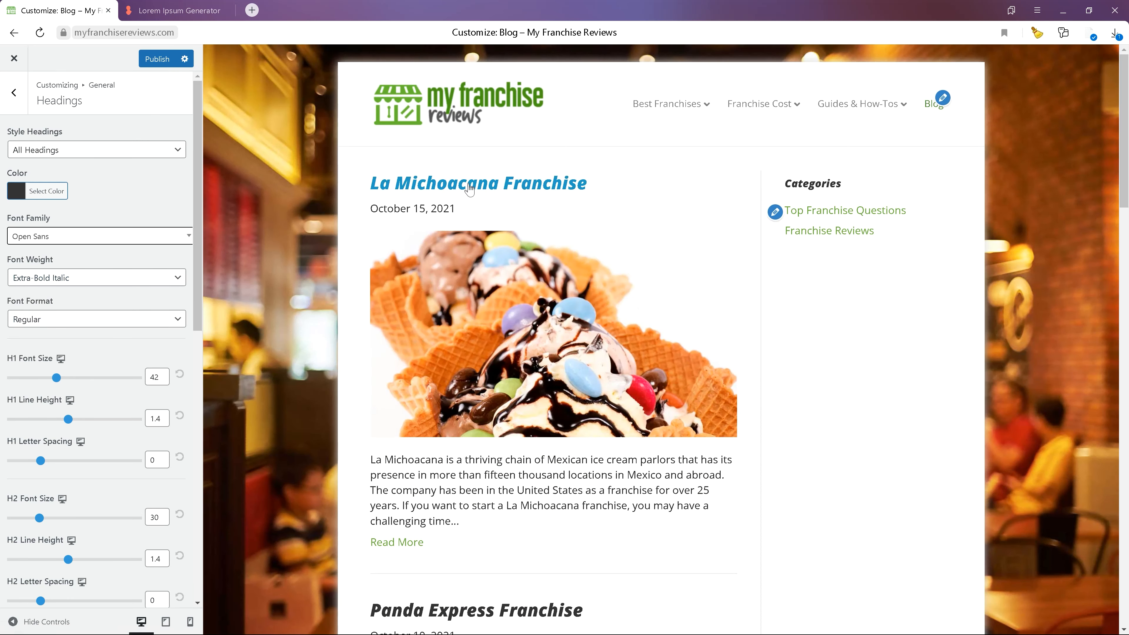
pyautogui.click(507, 114)
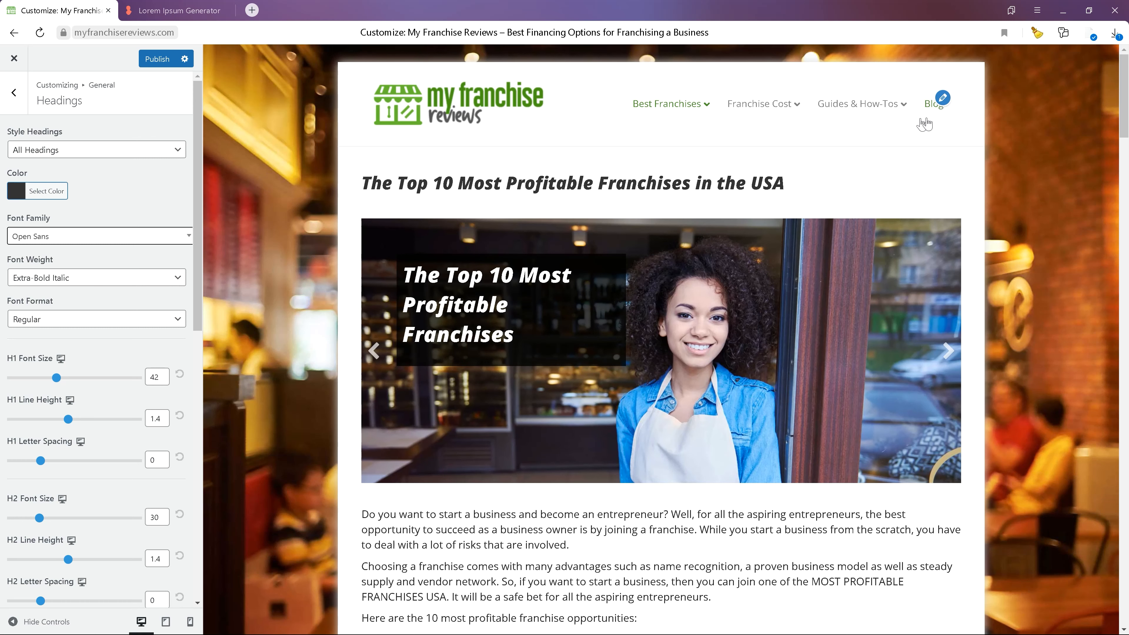
pyautogui.click(931, 107)
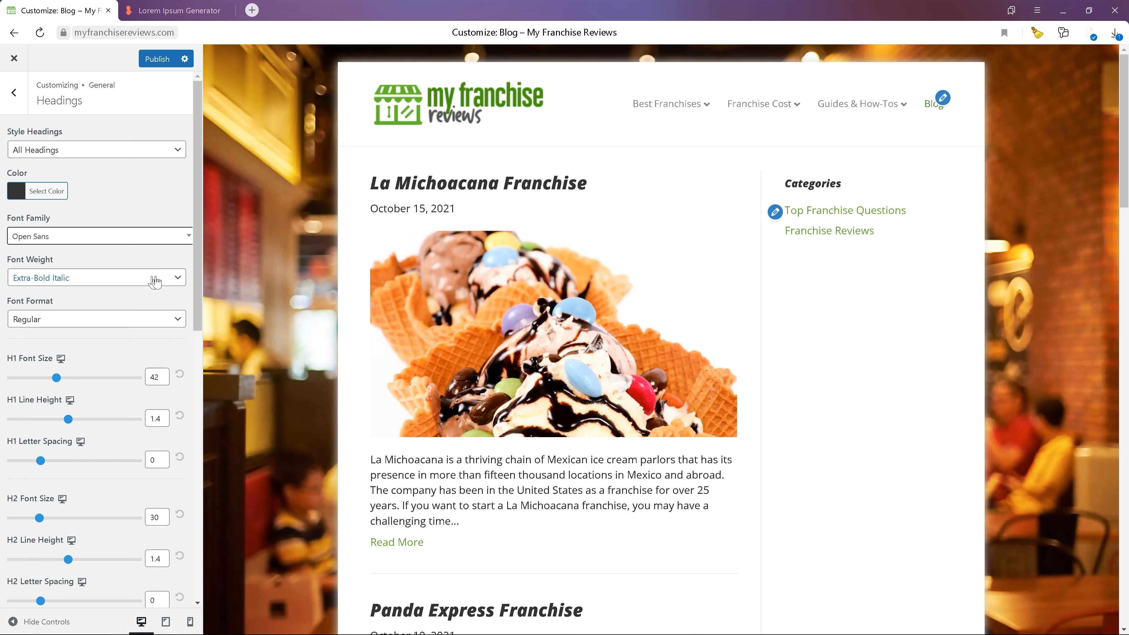
# - Set the heading font weight back to Normal and return to the General settings
pyautogui.click(155, 281)
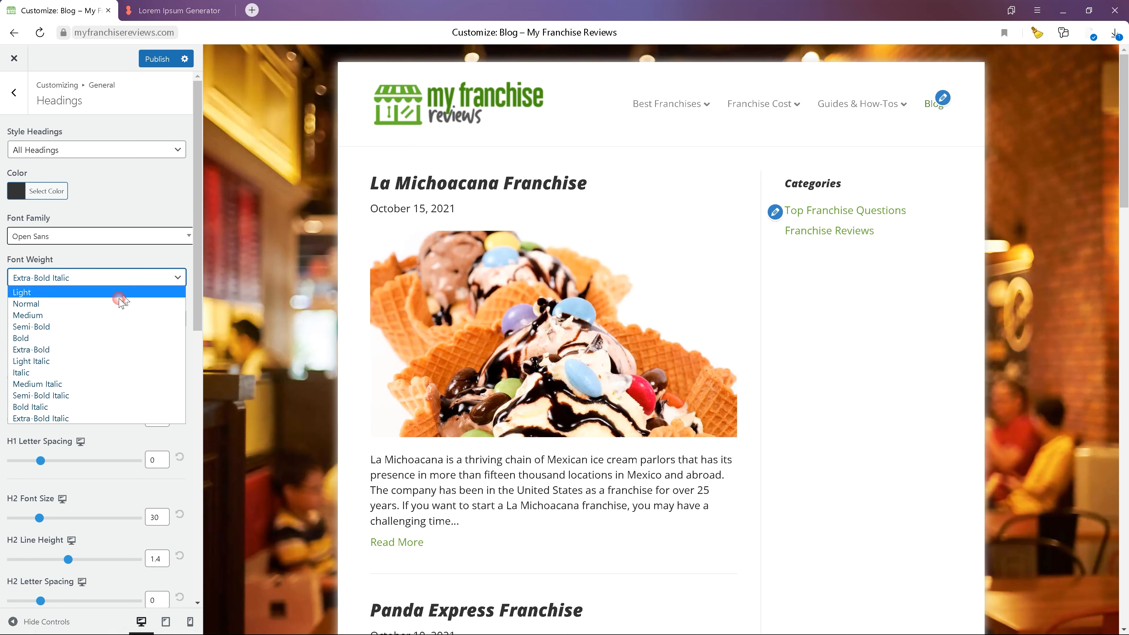
pyautogui.click(117, 302)
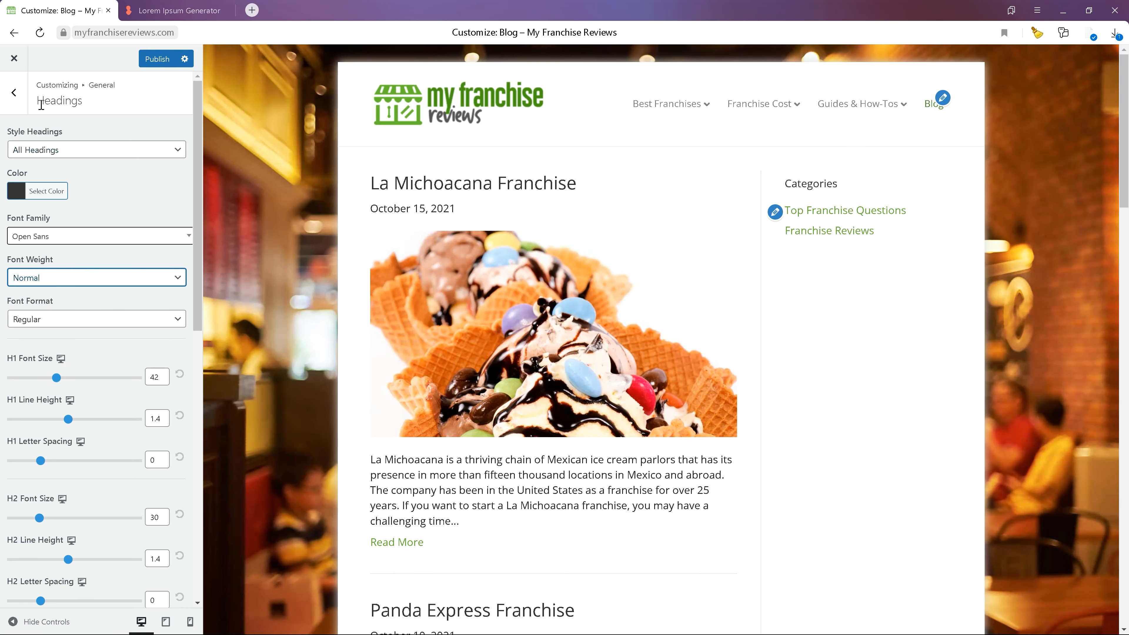
pyautogui.click(14, 105)
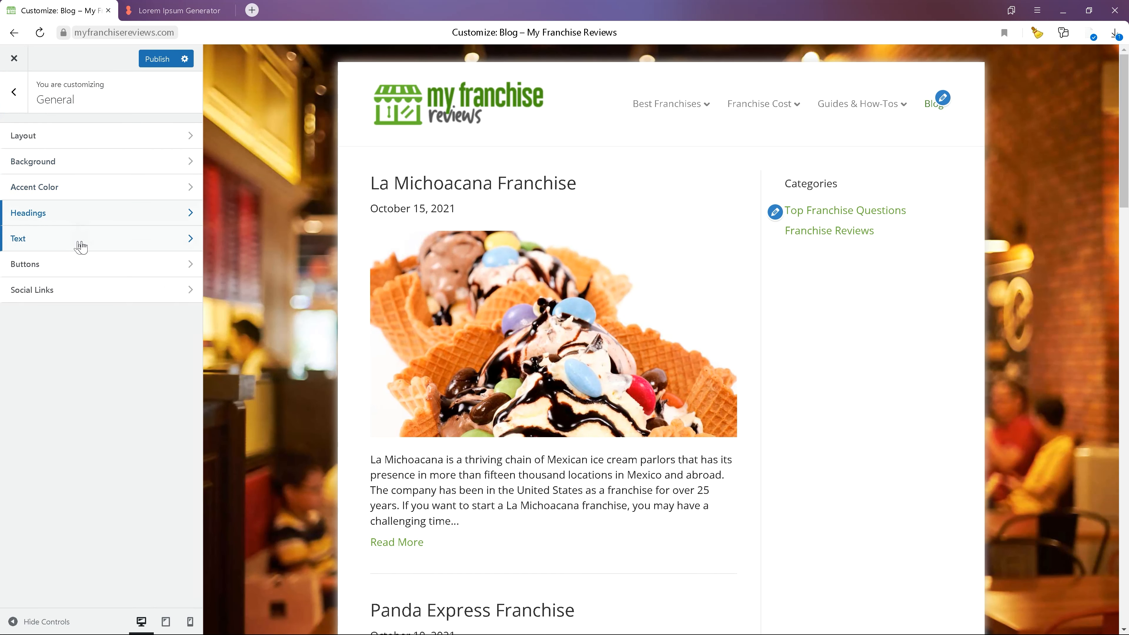
# - Open the Text settings briefly, then set the accent Hover Color to the red swatch
pyautogui.click(103, 243)
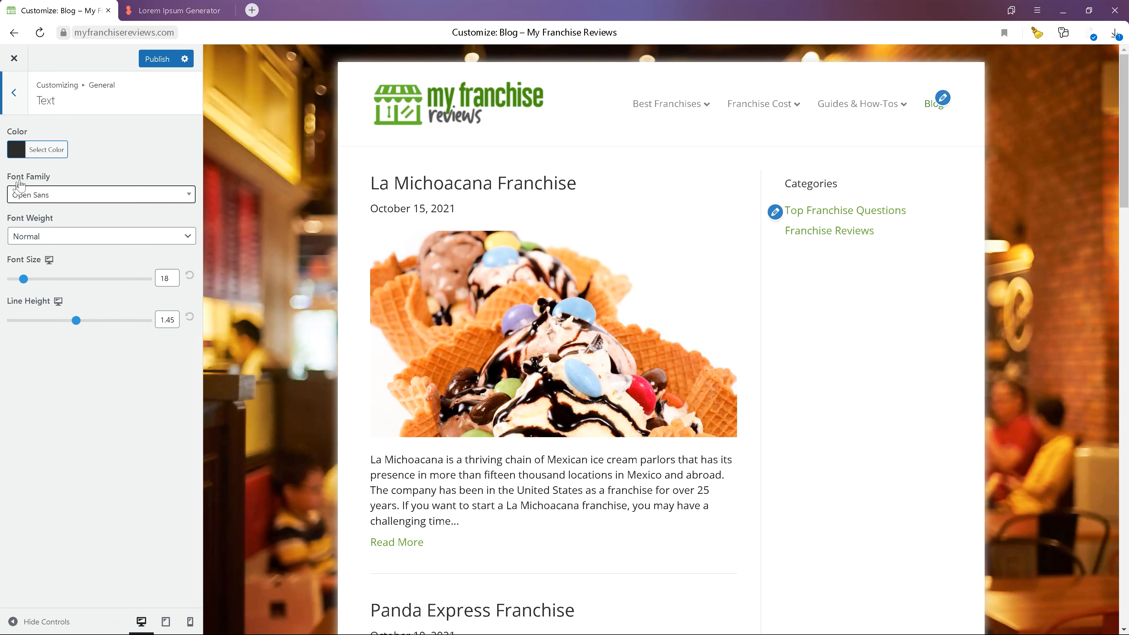
pyautogui.click(13, 92)
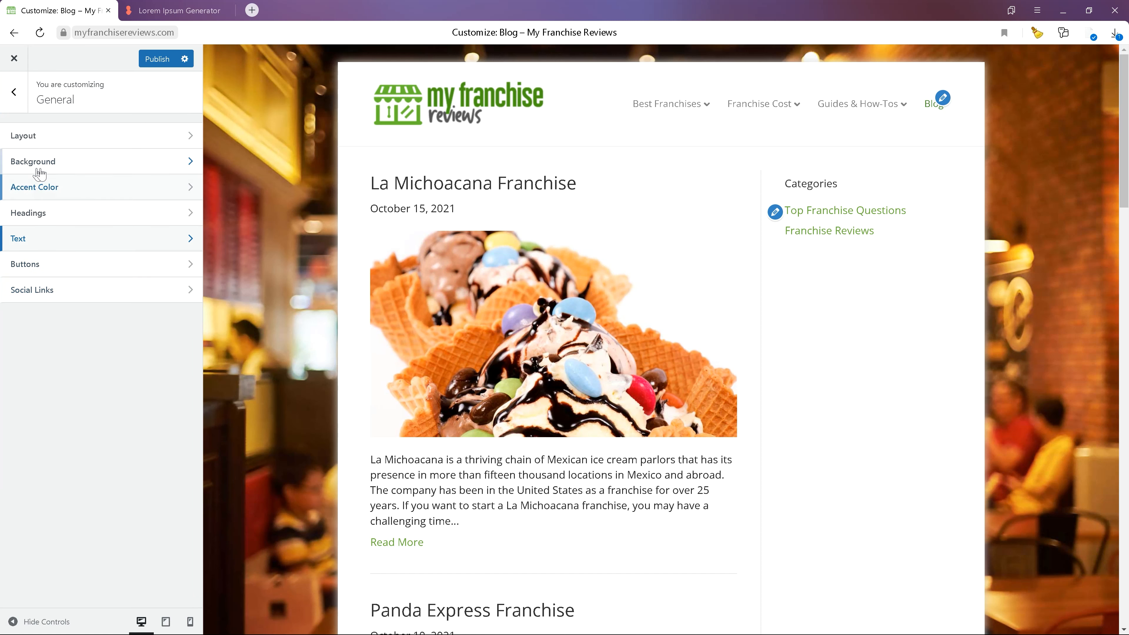
pyautogui.click(42, 187)
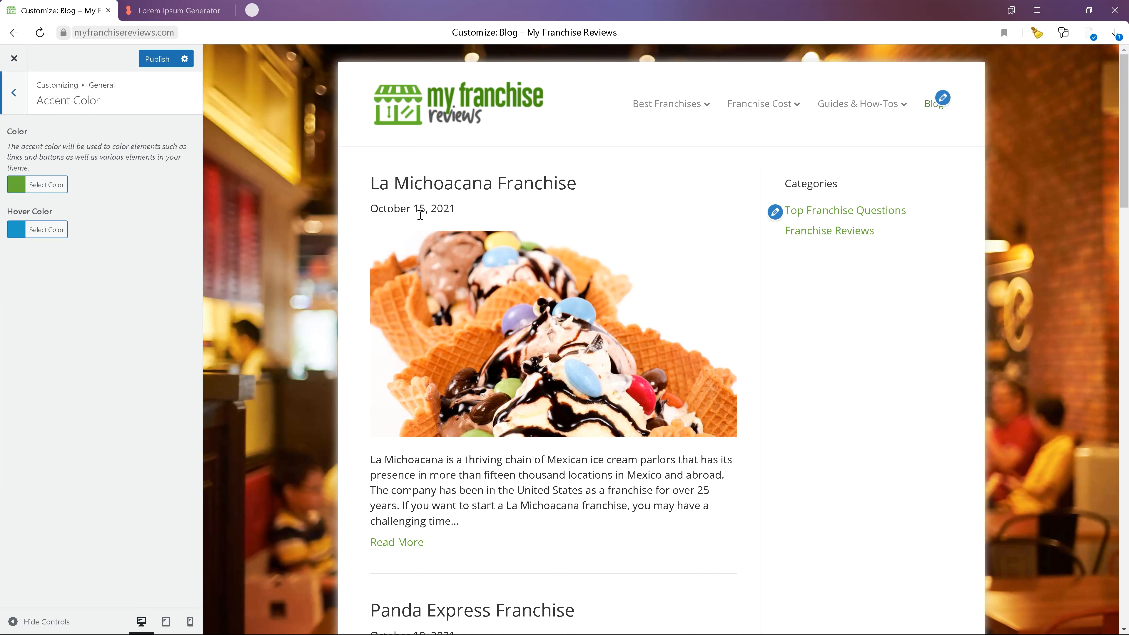
pyautogui.scroll(-14, 420, 215)
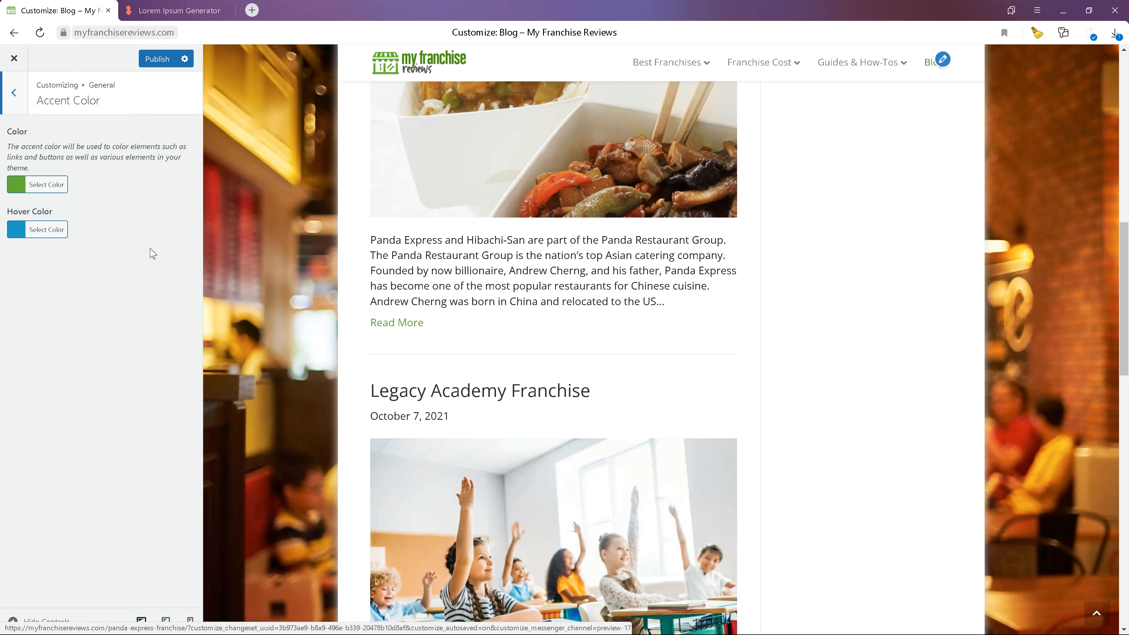
pyautogui.click(46, 230)
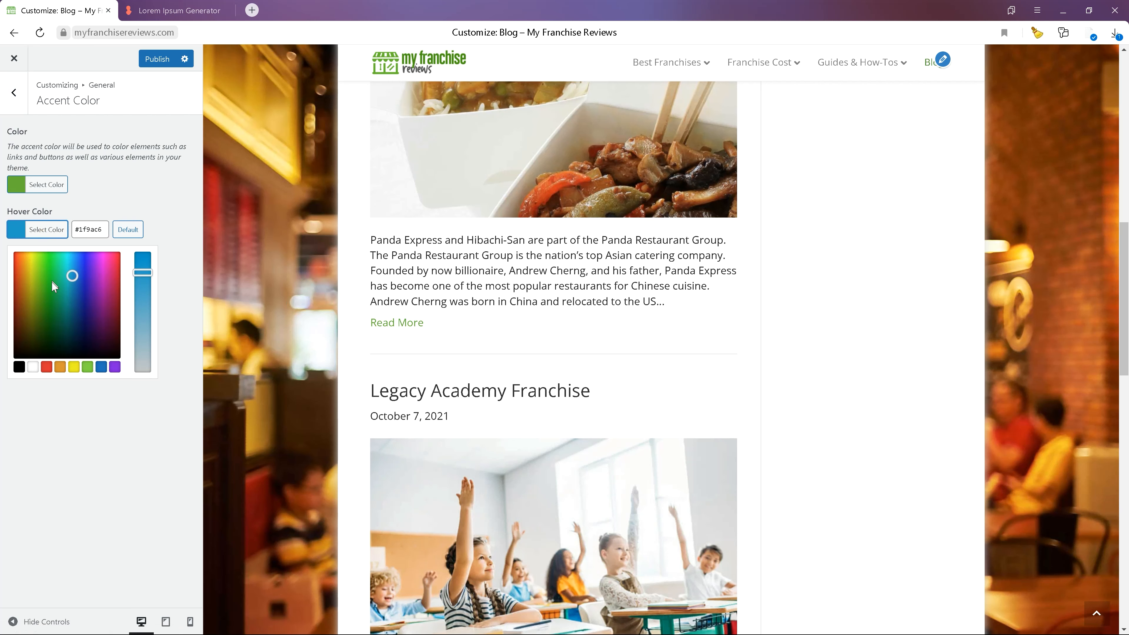
pyautogui.click(45, 368)
pyautogui.click(160, 190)
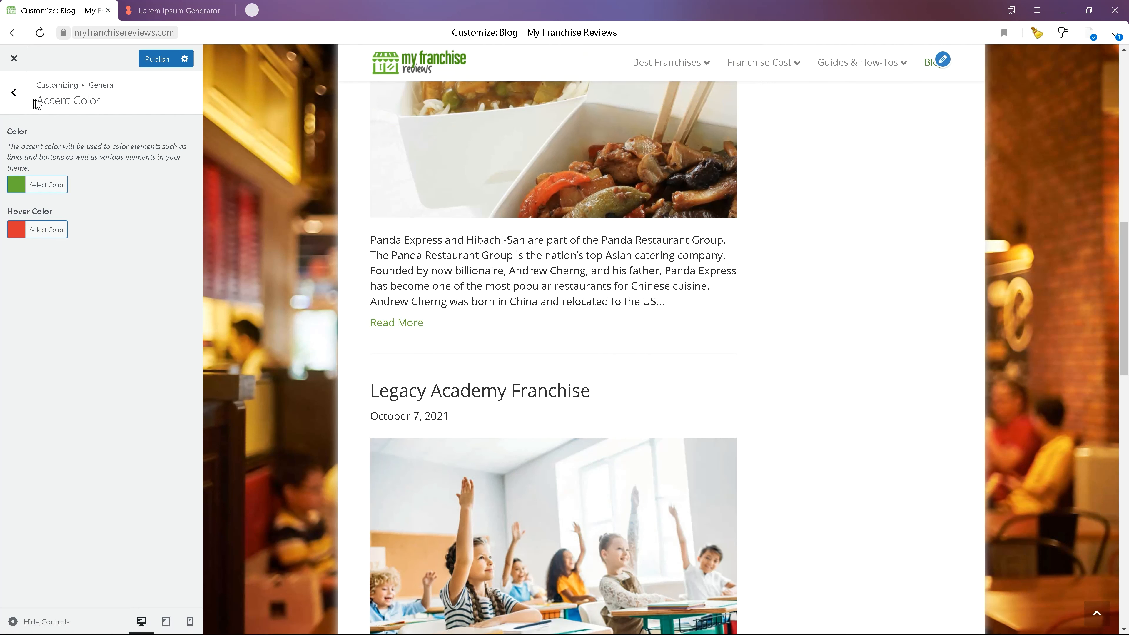
# - Review the Buttons settings while scrolling the homepage preview to inspect the buttons
pyautogui.click(14, 91)
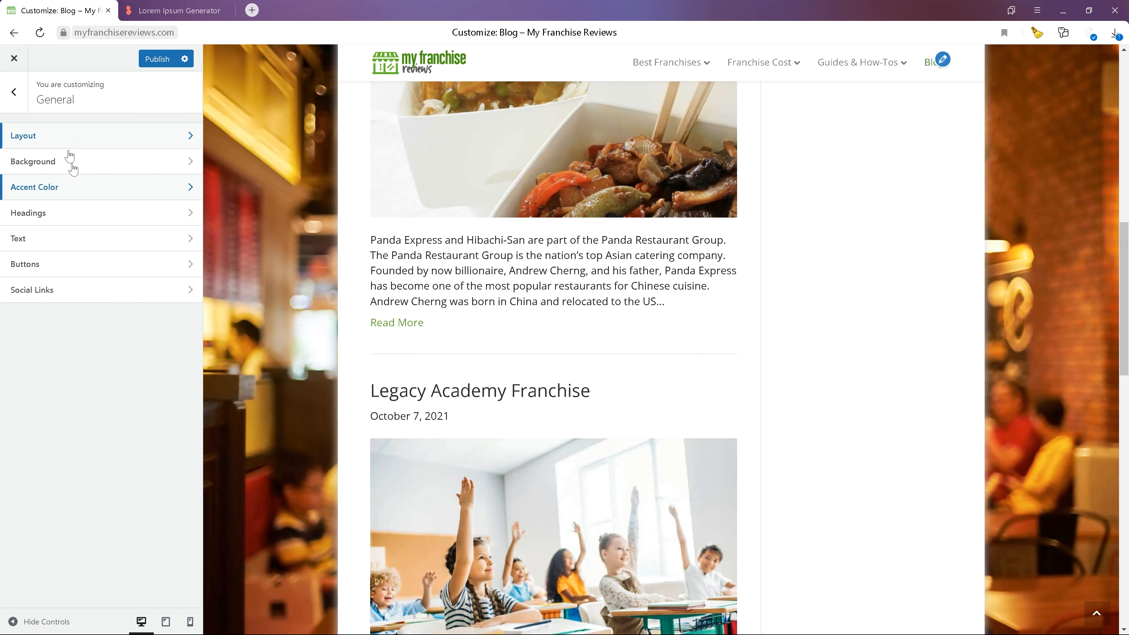
pyautogui.click(85, 265)
pyautogui.scroll(-15, 384, 255)
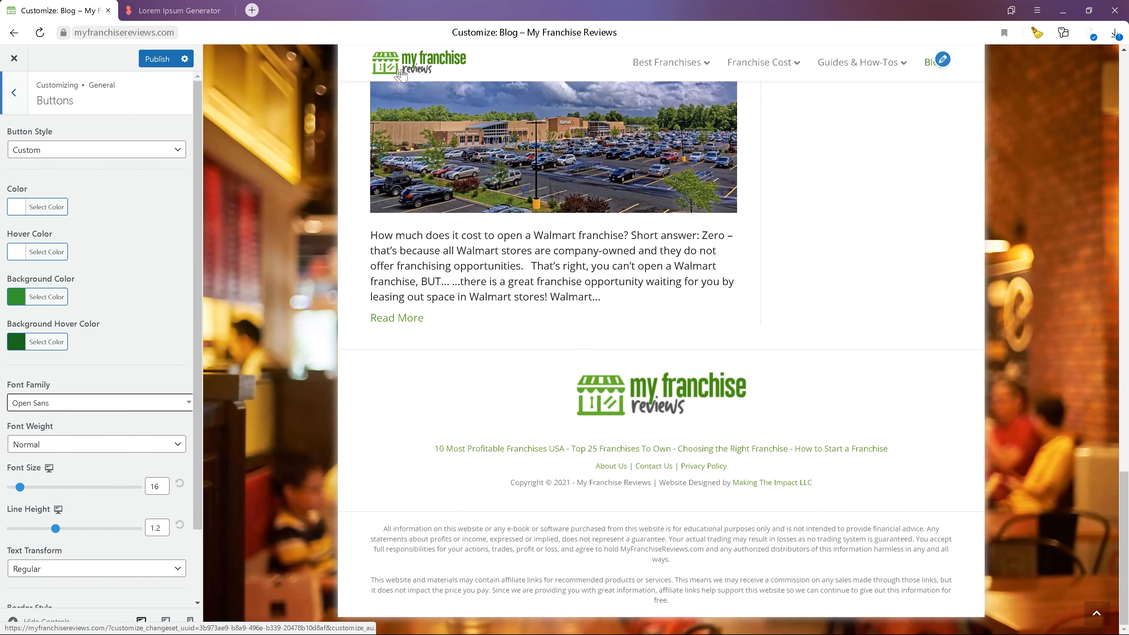
pyautogui.click(400, 73)
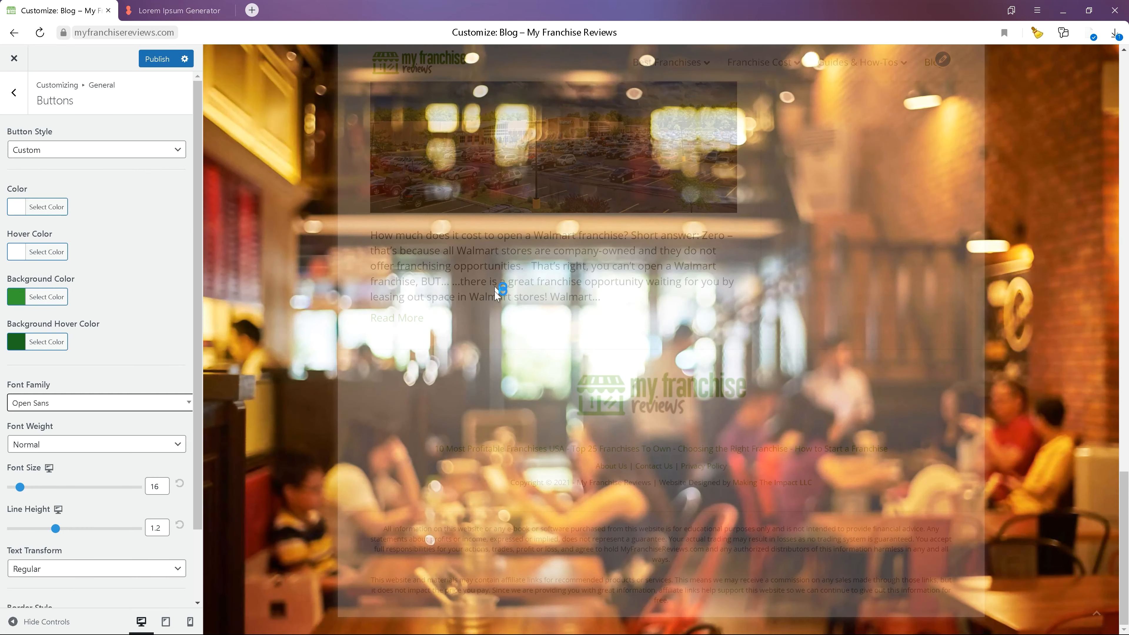
pyautogui.scroll(-20, 495, 287)
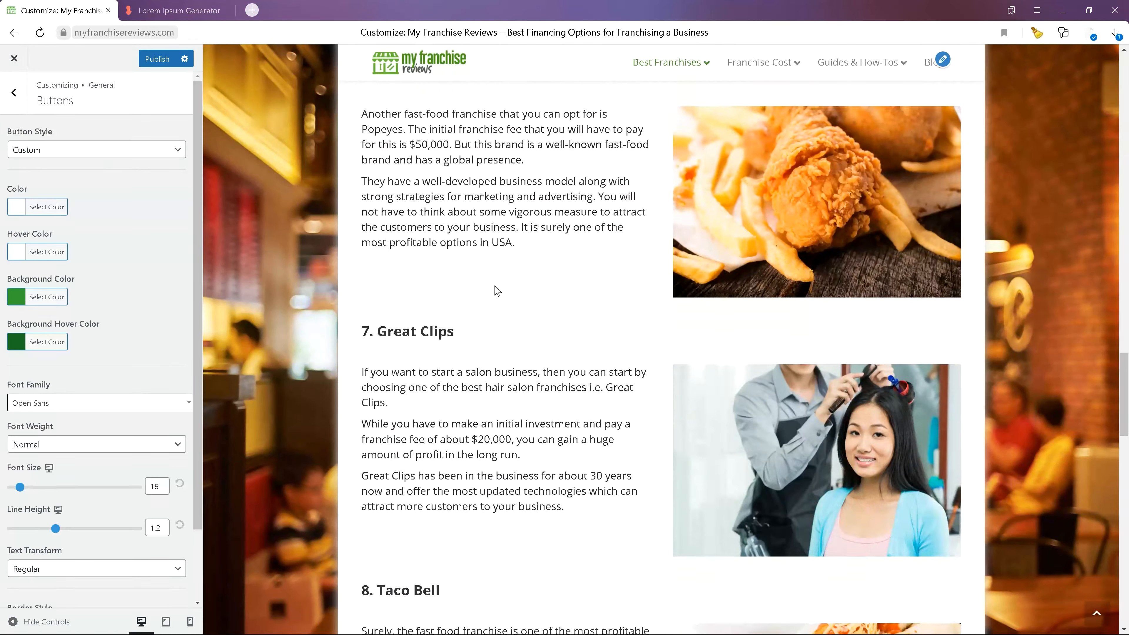
pyautogui.scroll(-20, 497, 290)
pyautogui.scroll(6, 497, 290)
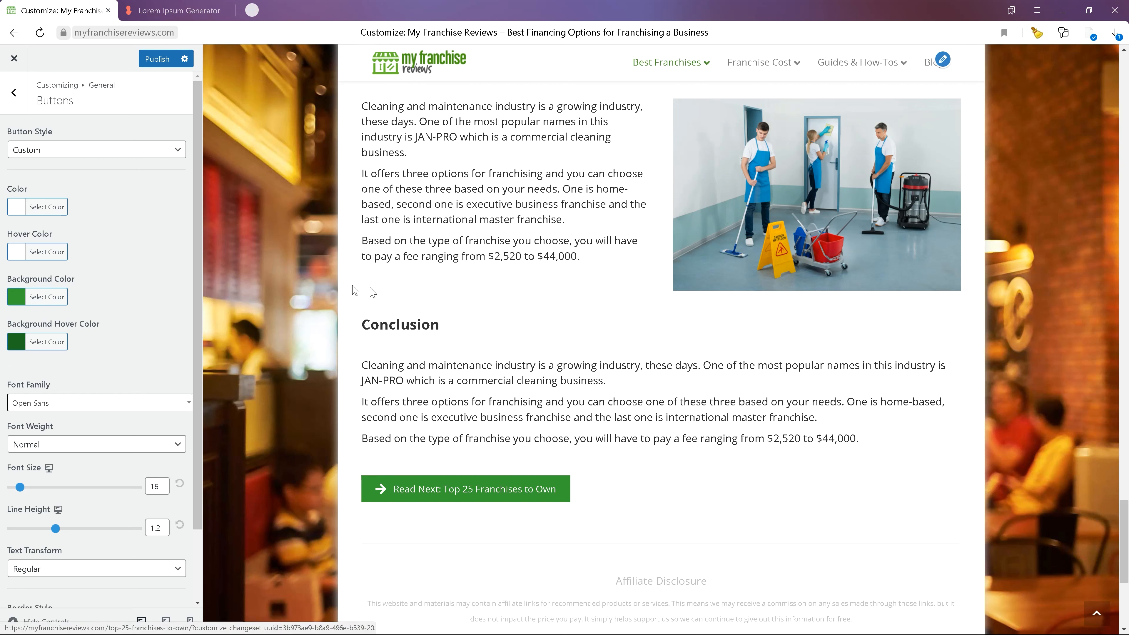
pyautogui.scroll(-2, 30, 253)
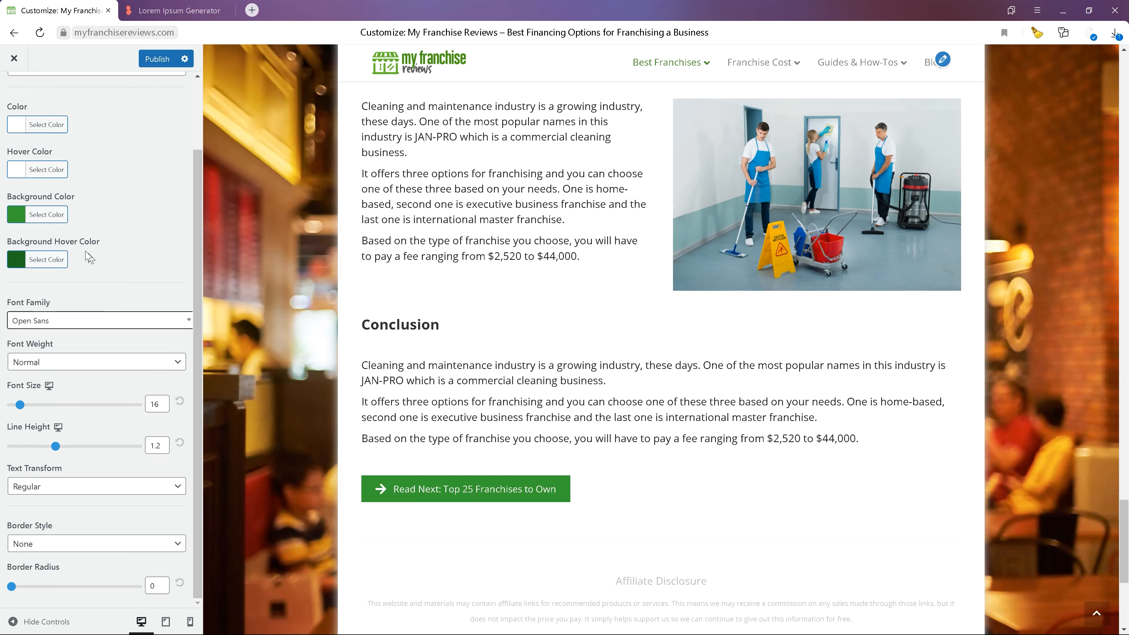
pyautogui.scroll(2, 96, 302)
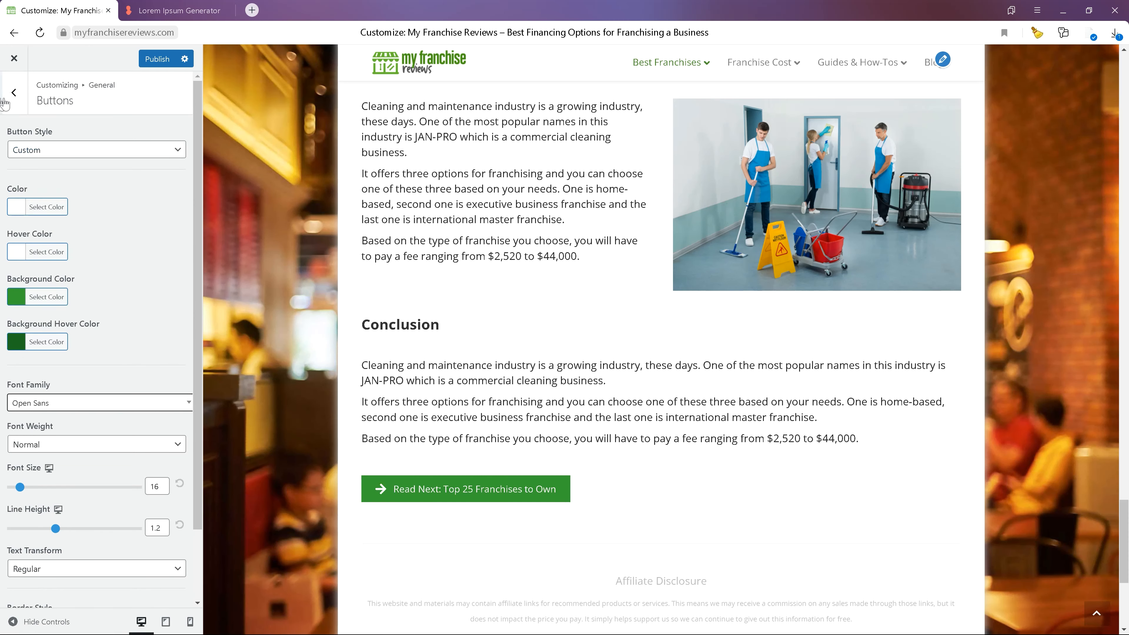
pyautogui.click(13, 93)
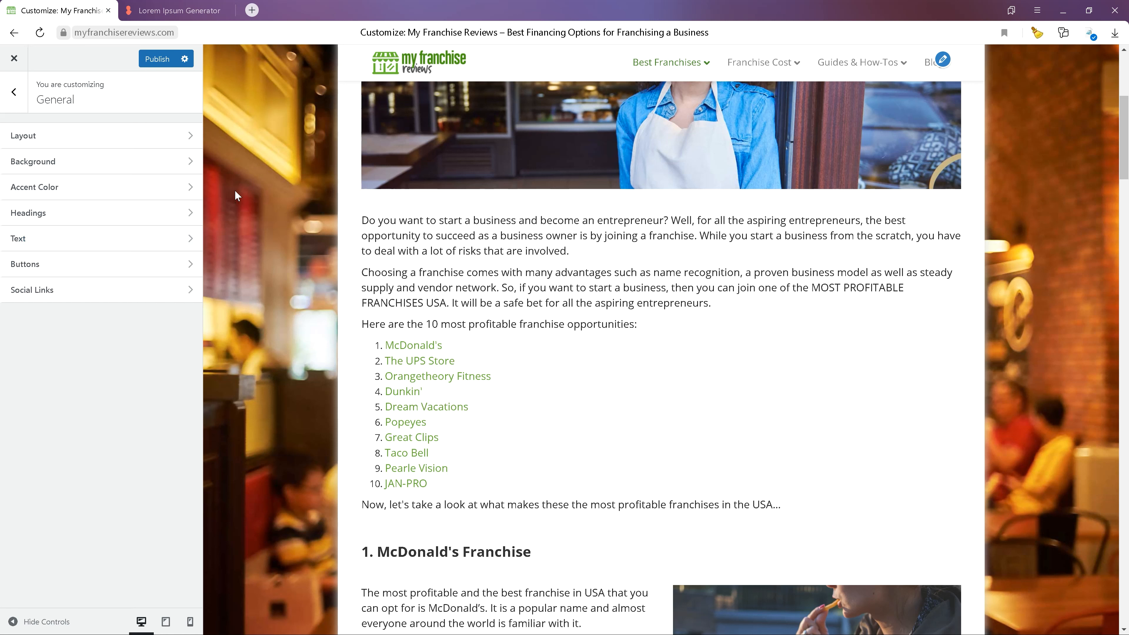
# - Publish the customizer changes and return to the main customizer menu
pyautogui.click(156, 61)
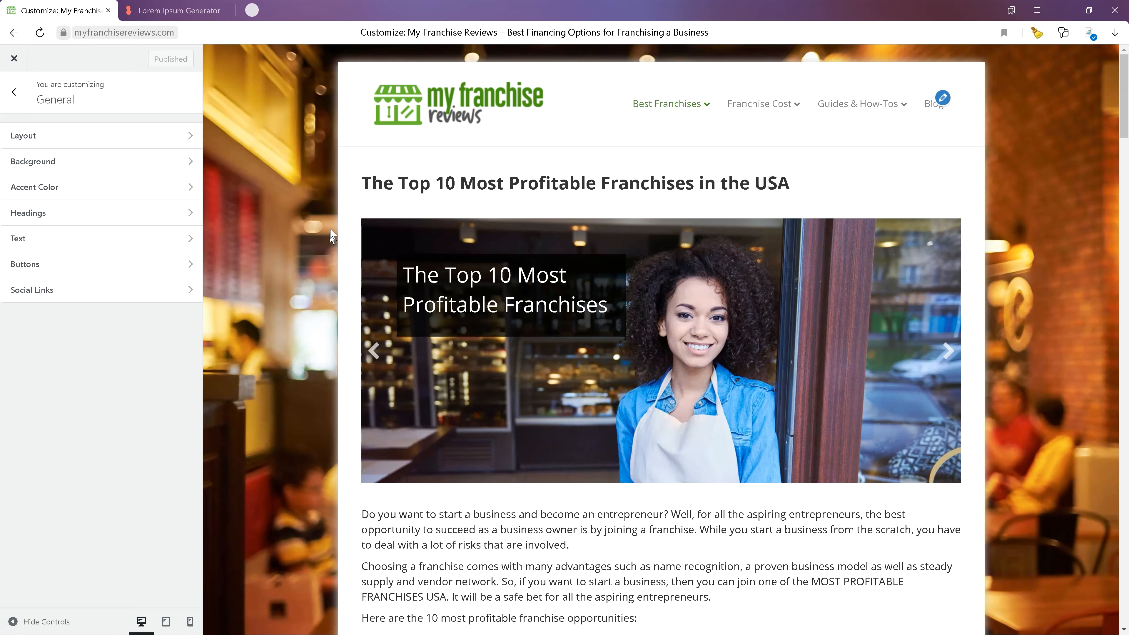
pyautogui.scroll(-5, 330, 236)
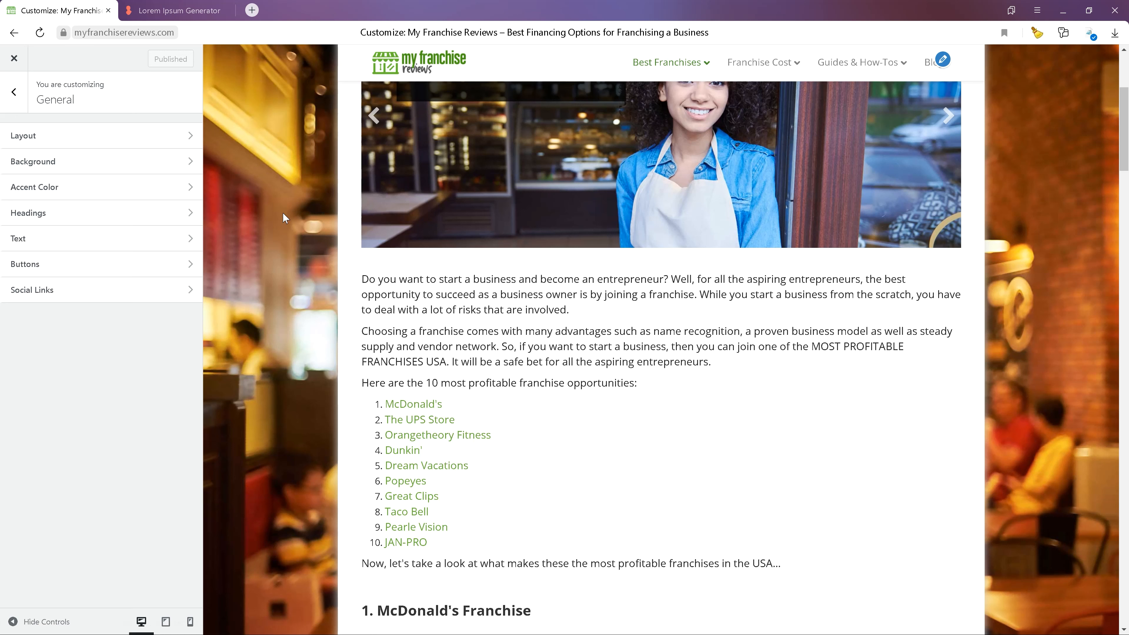
pyautogui.click(13, 92)
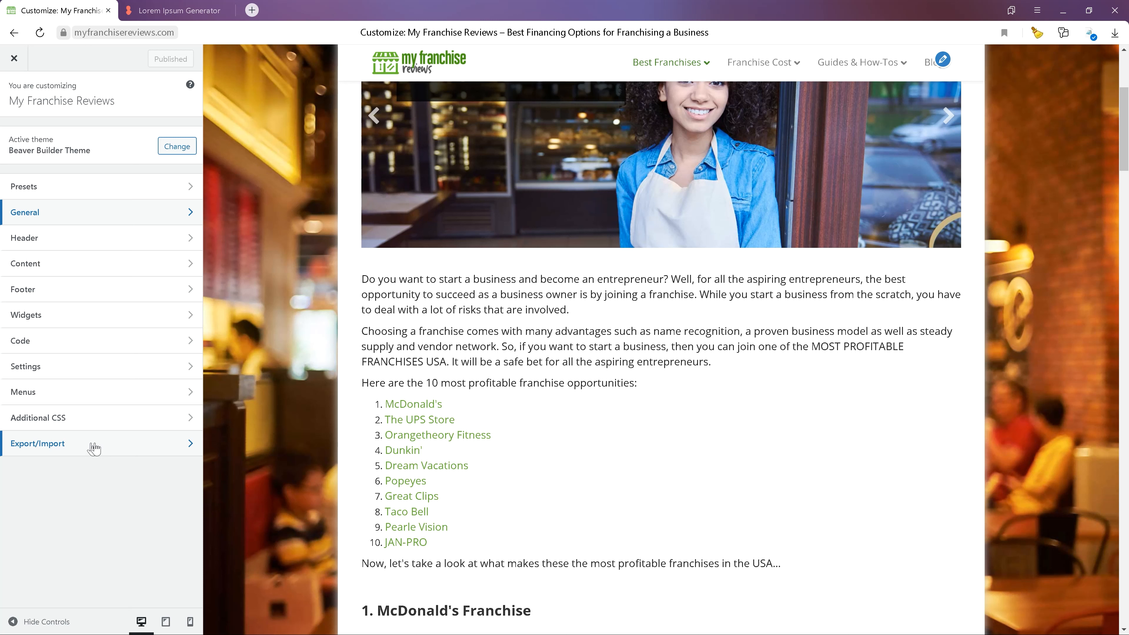
# - Try to import the customization settings file bb-theme-export (3).dat from Downloads
pyautogui.click(41, 448)
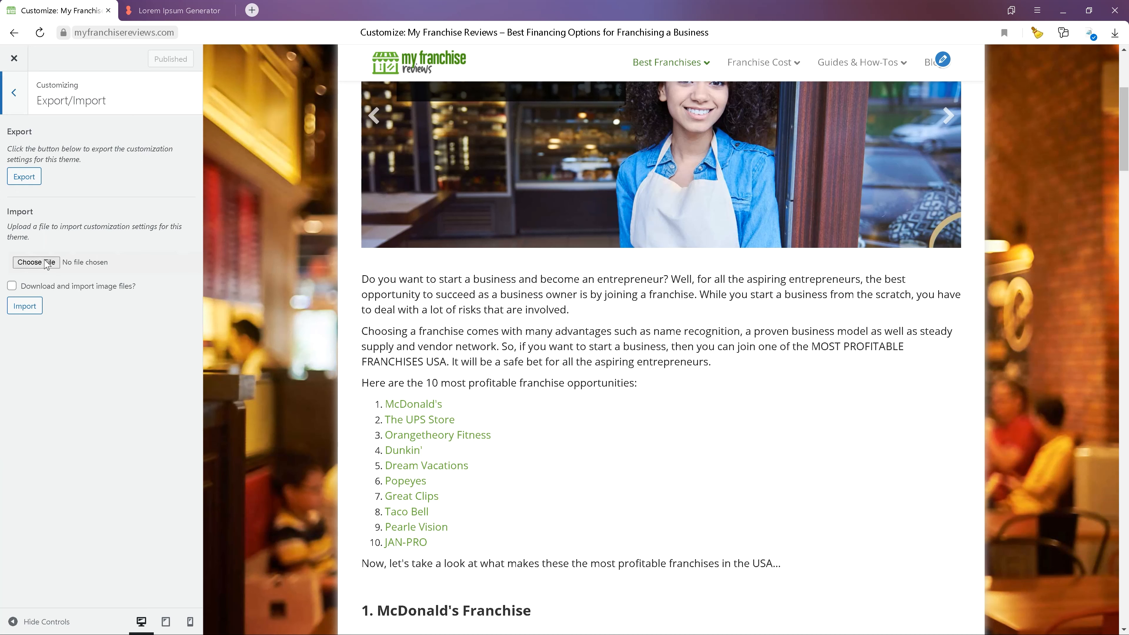
pyautogui.click(46, 262)
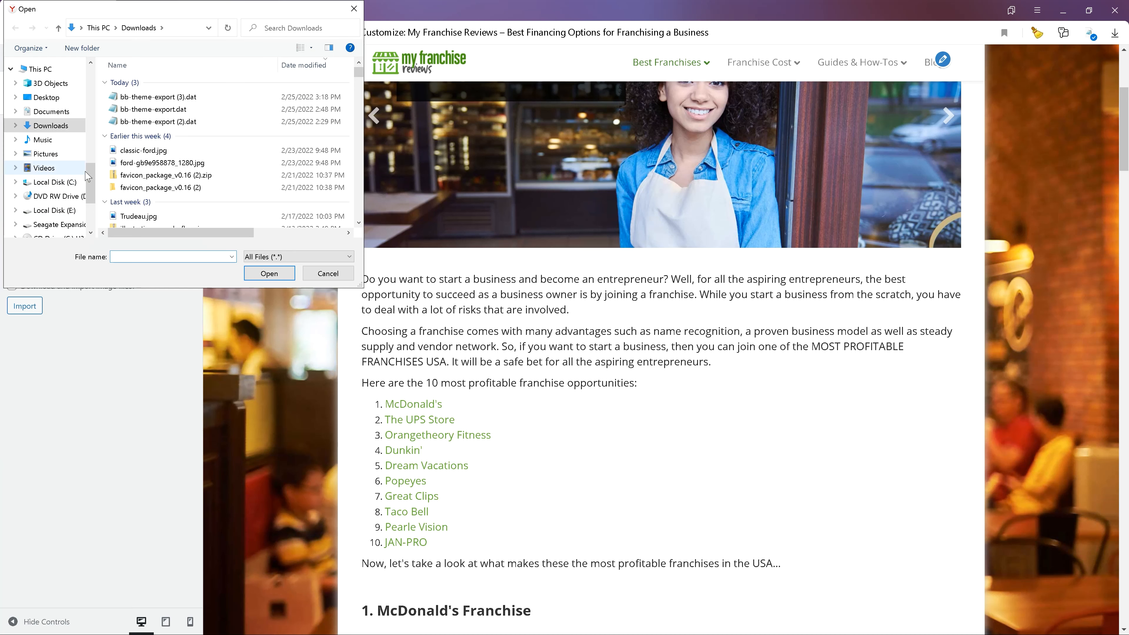
pyautogui.click(171, 98)
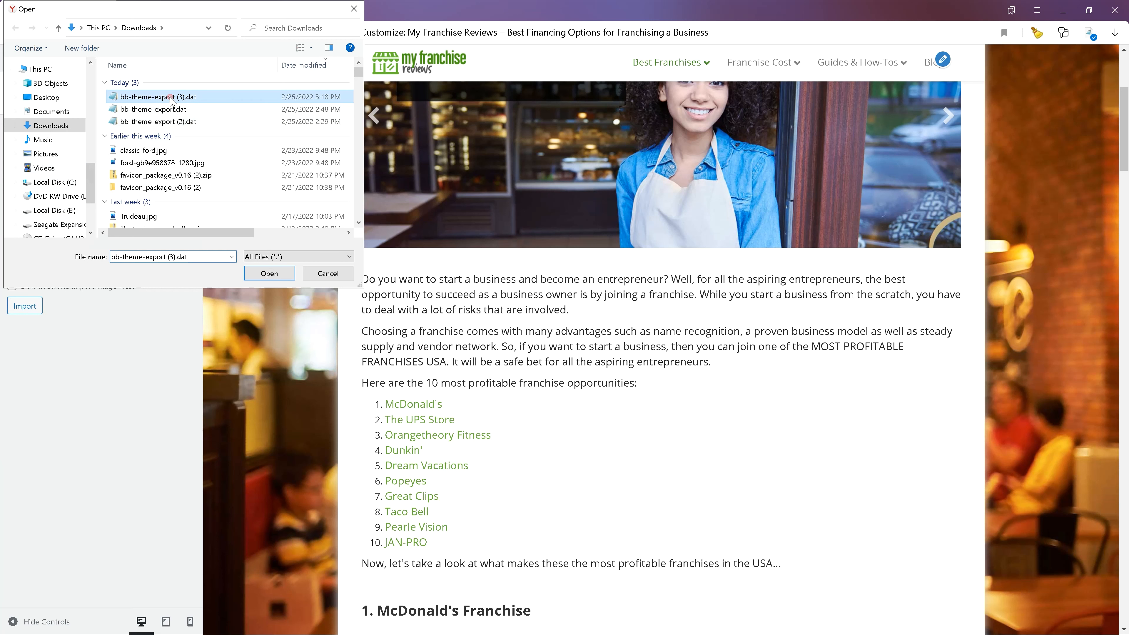
pyautogui.click(269, 273)
pyautogui.click(27, 306)
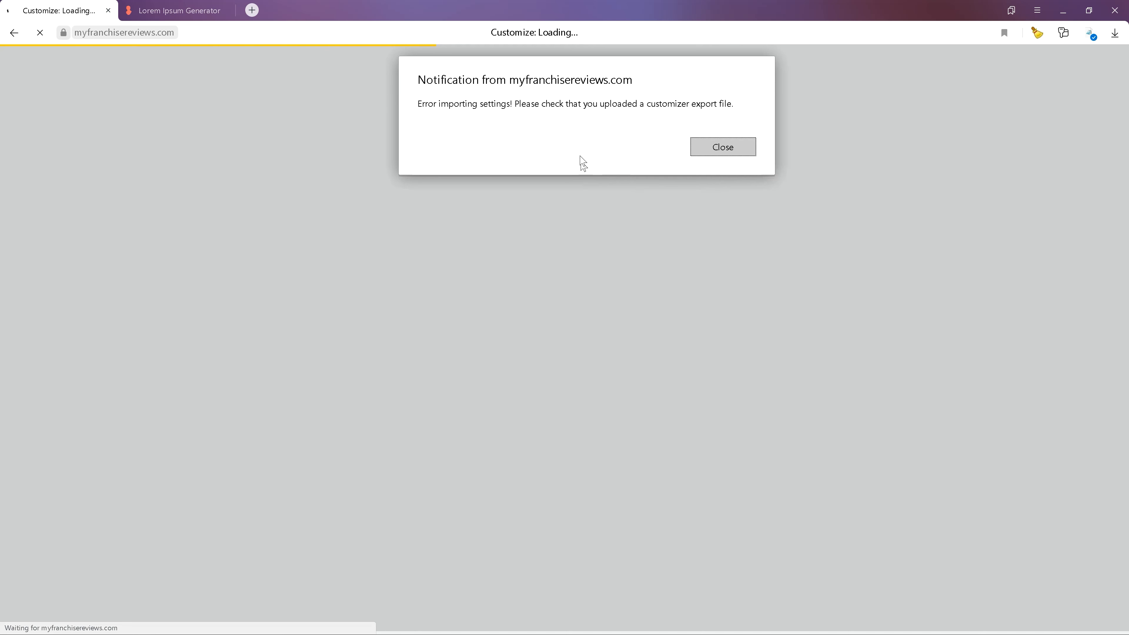
pyautogui.click(737, 151)
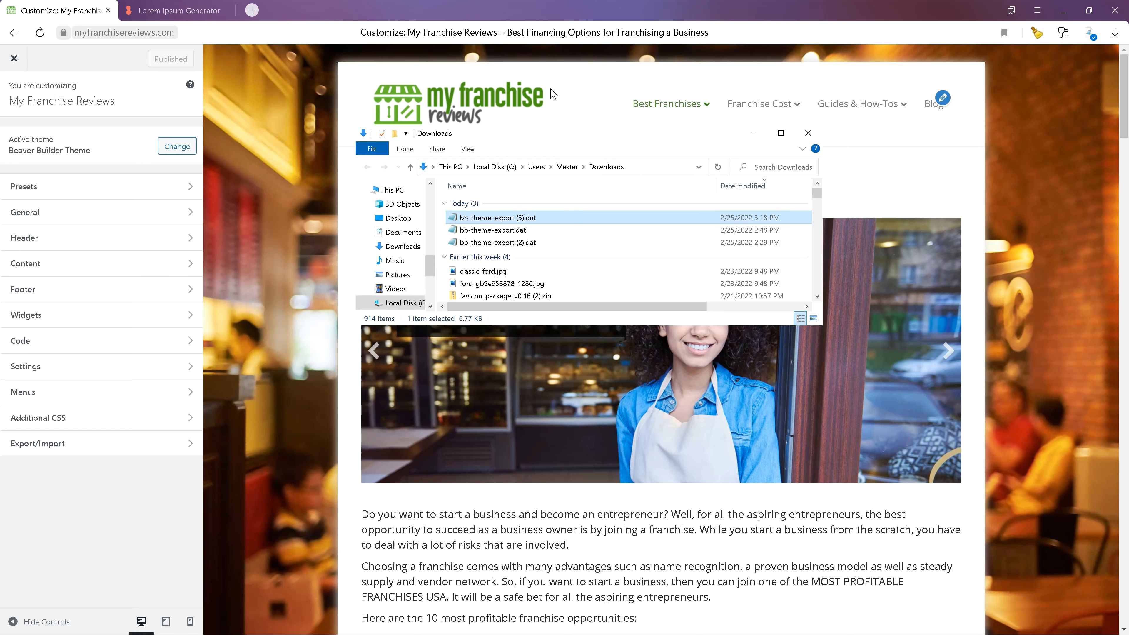
# - Locate the exported file bb-theme-export (3).dat in its Downloads folder via the browser's downloads list
pyautogui.moveTo(541, 144); pyautogui.dragTo(516, 173)
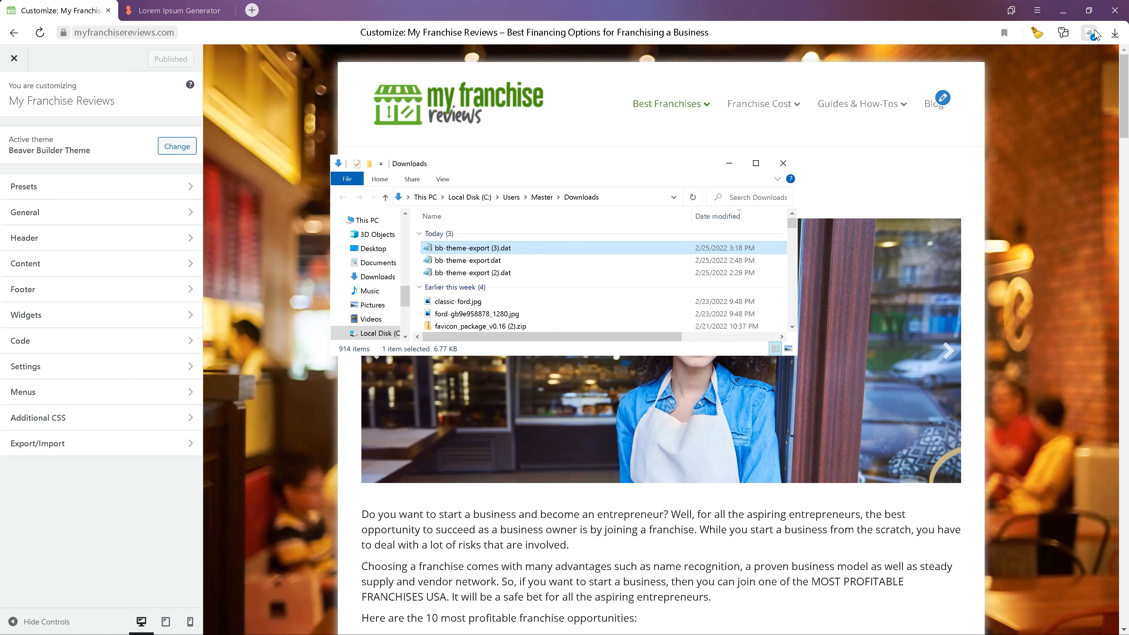
pyautogui.click(1115, 33)
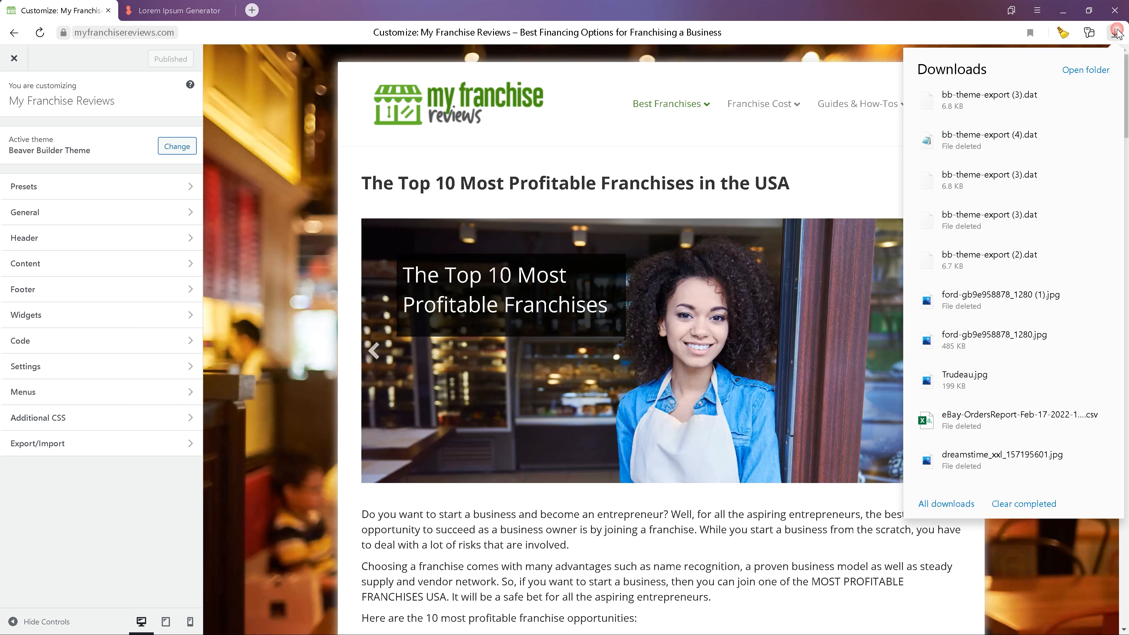
pyautogui.moveTo(1000, 100)
pyautogui.click(1000, 119)
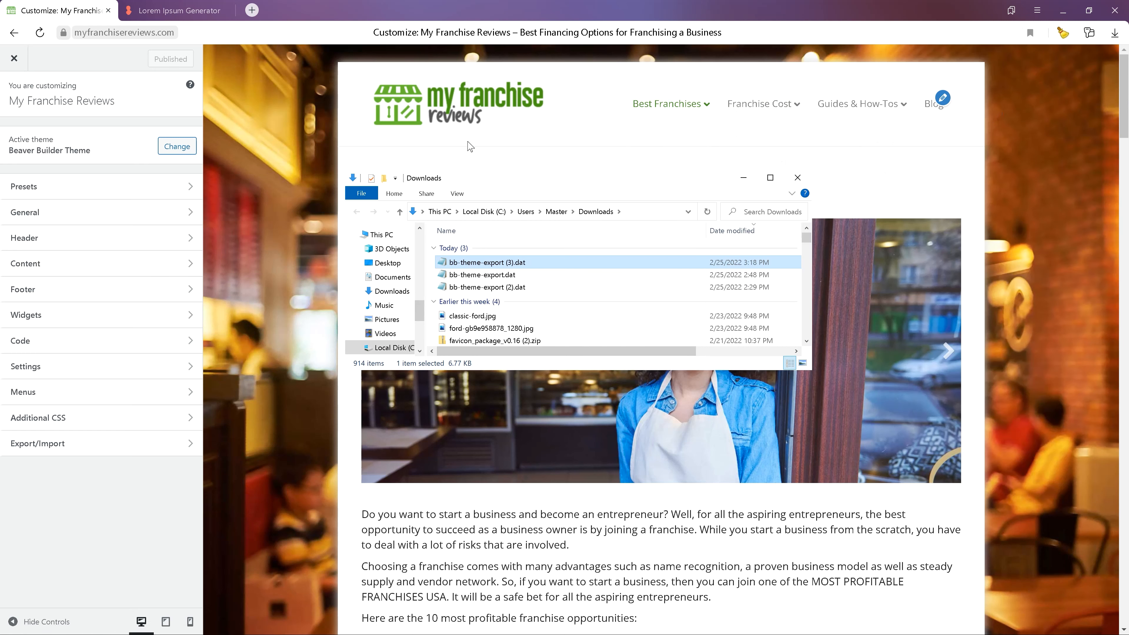
# - Open the file bb-theme-export (3).dat with Notepad, choosing it from the full list of apps
pyautogui.rightClick(494, 266)
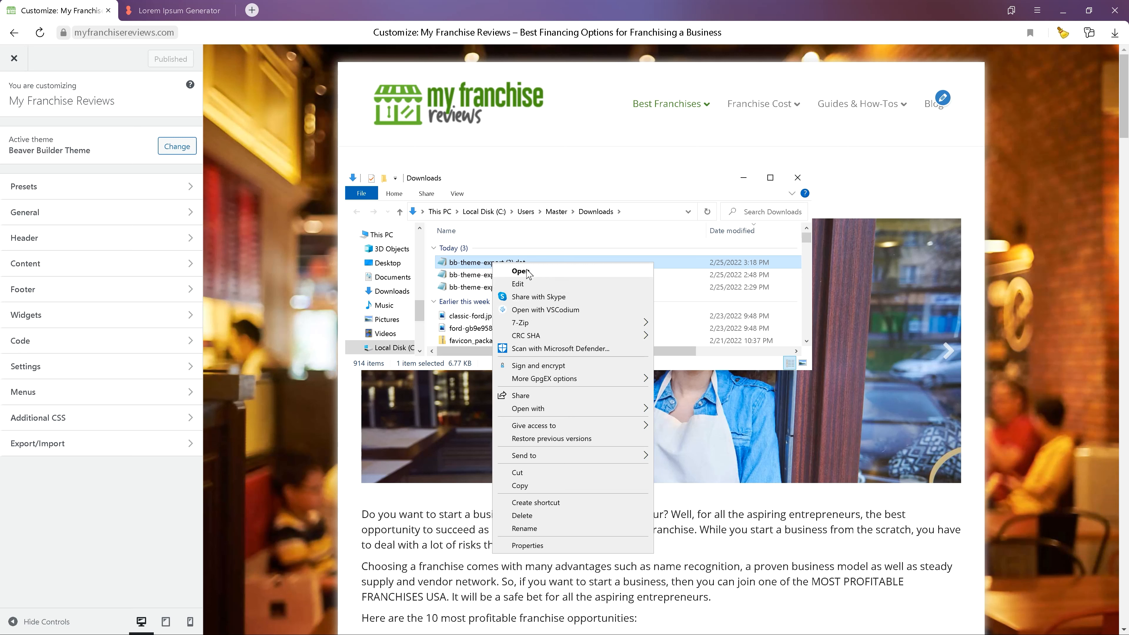
pyautogui.moveTo(568, 408)
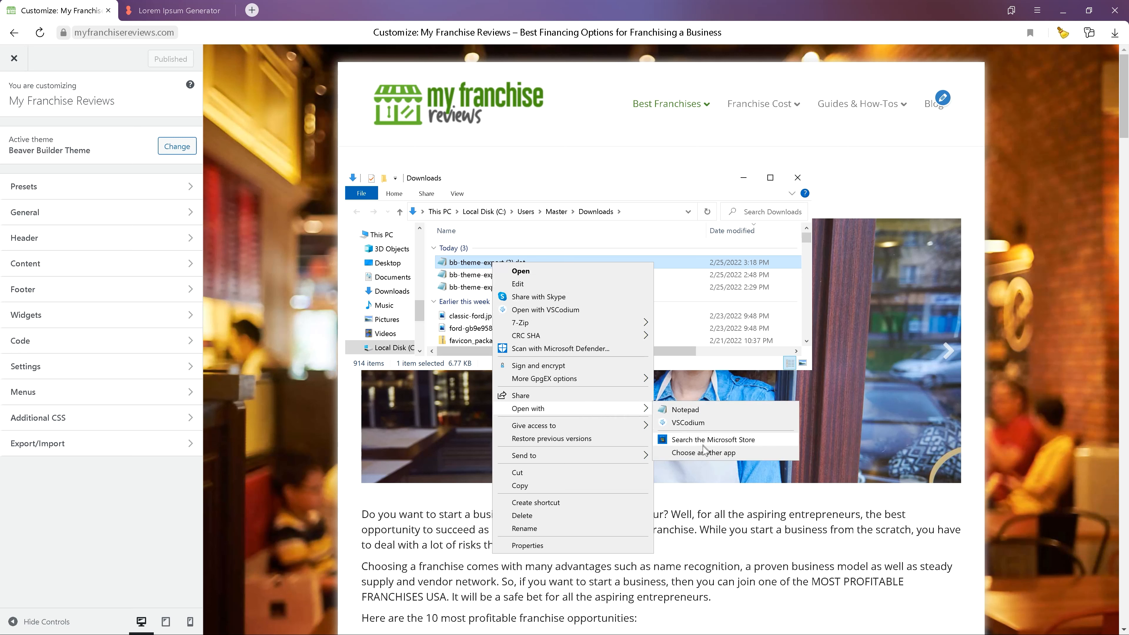
pyautogui.click(703, 452)
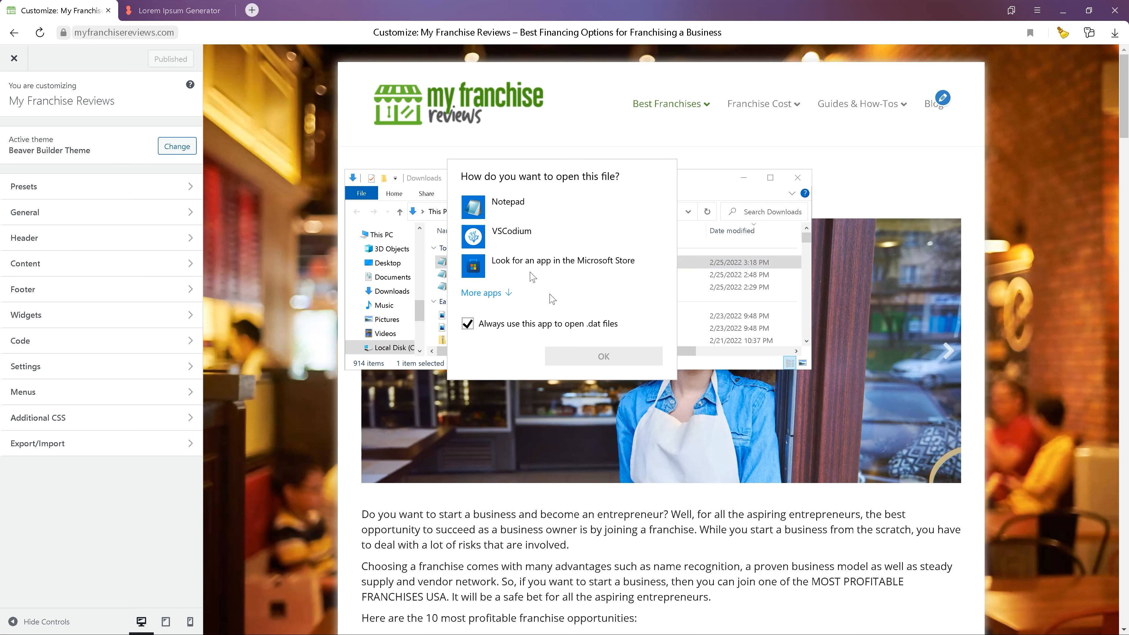
pyautogui.click(482, 293)
pyautogui.scroll(-6, 551, 320)
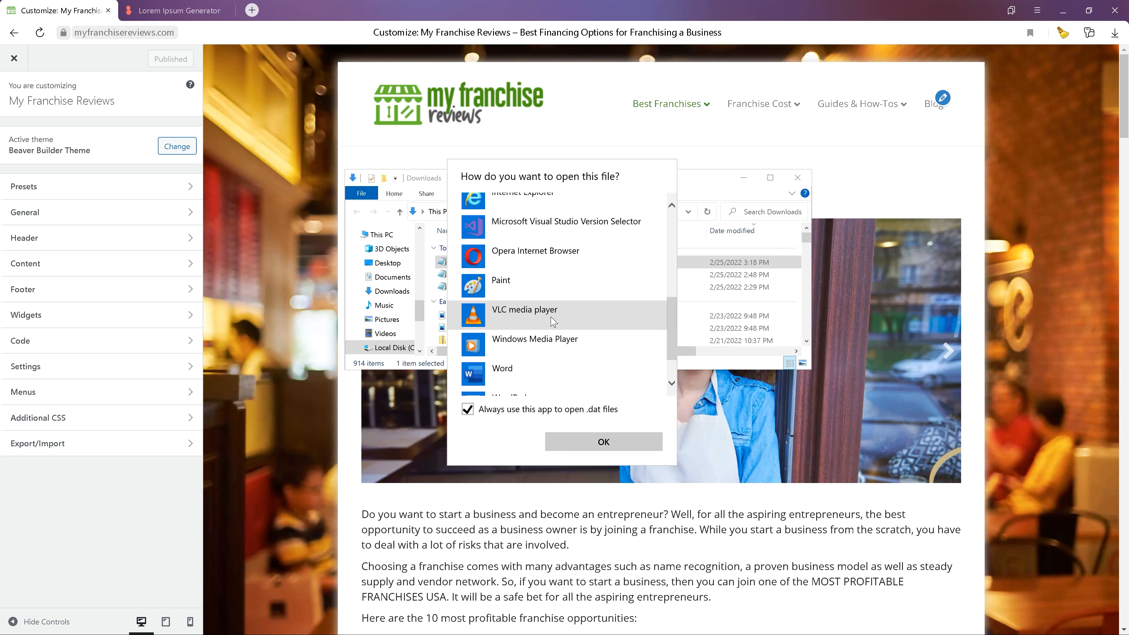
pyautogui.scroll(6, 551, 321)
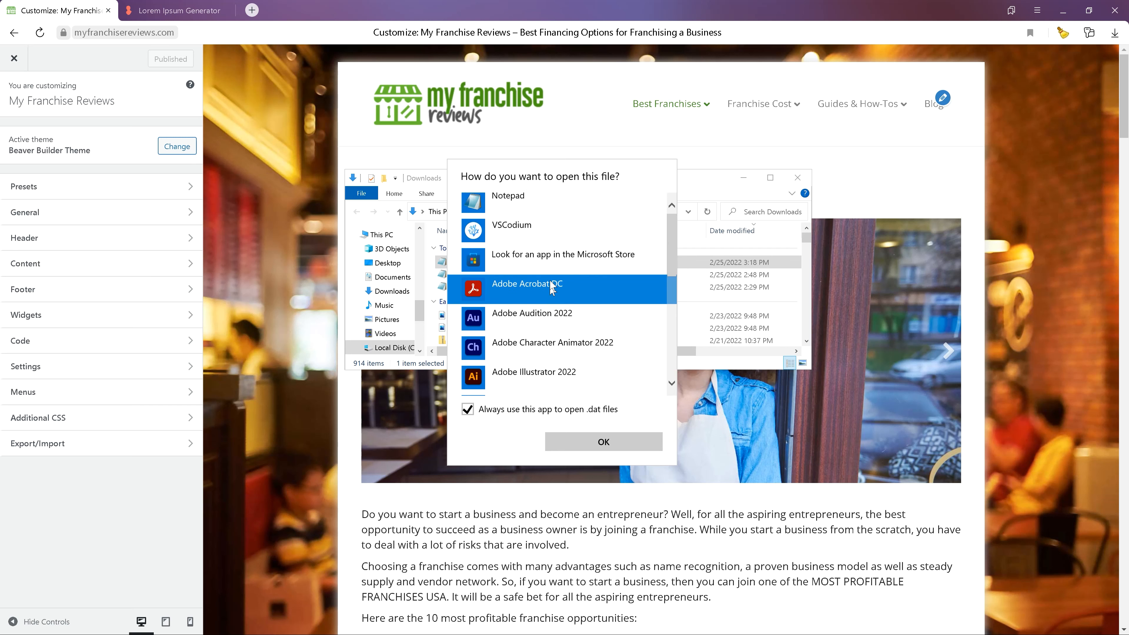
pyautogui.click(540, 207)
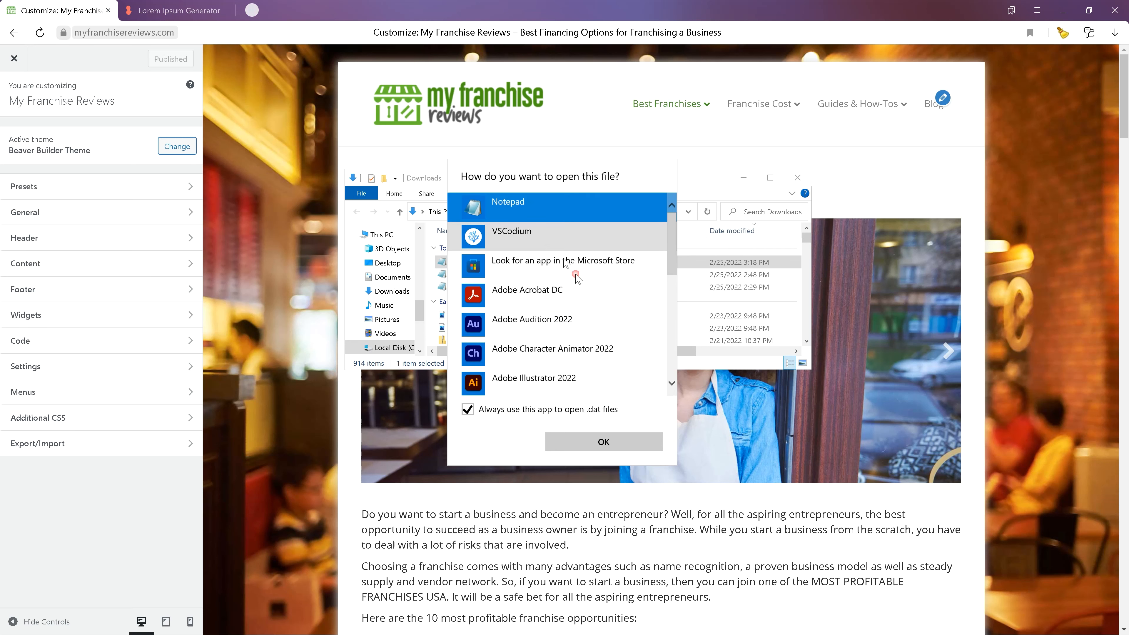
pyautogui.click(602, 442)
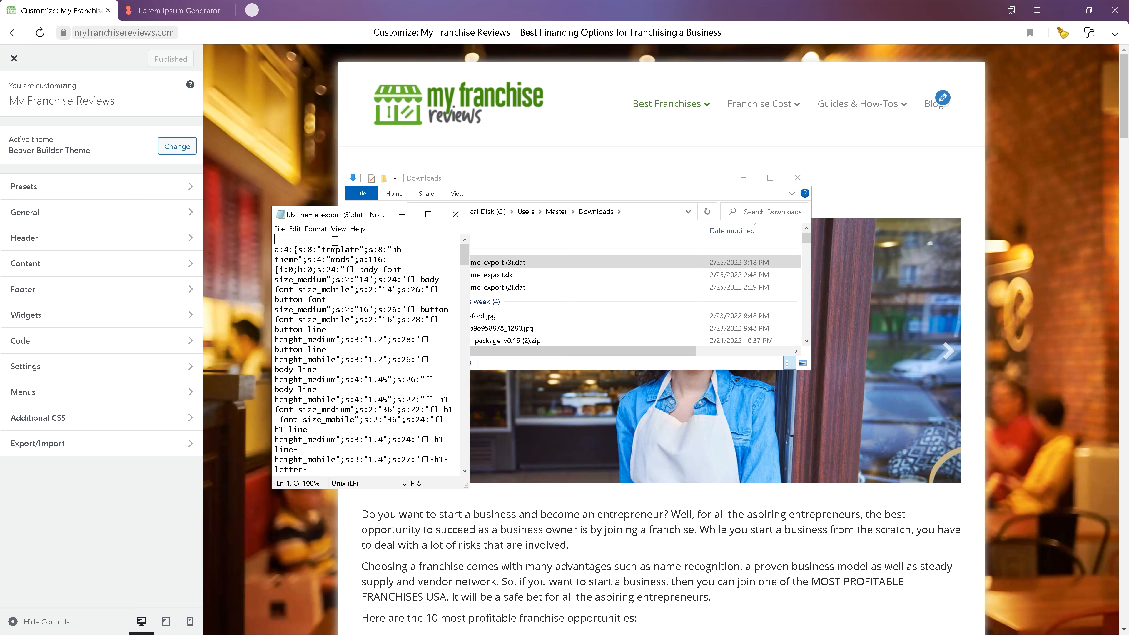
# - Delete the blank first line of the file, save it and close Notepad
pyautogui.press('Delete')
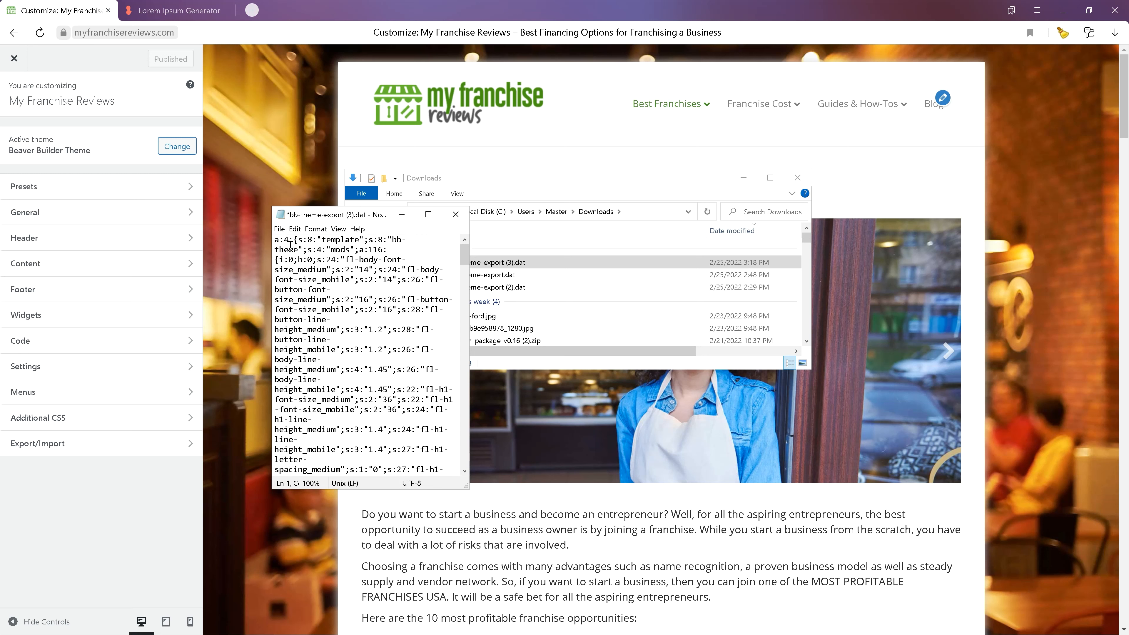
pyautogui.click(278, 229)
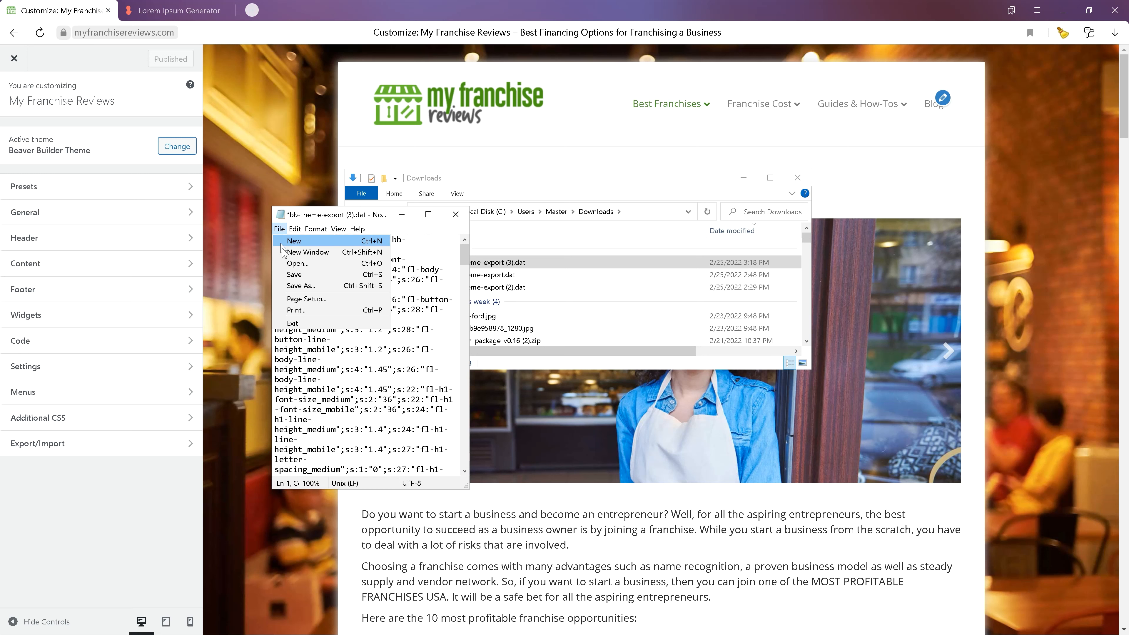
pyautogui.moveTo(296, 229)
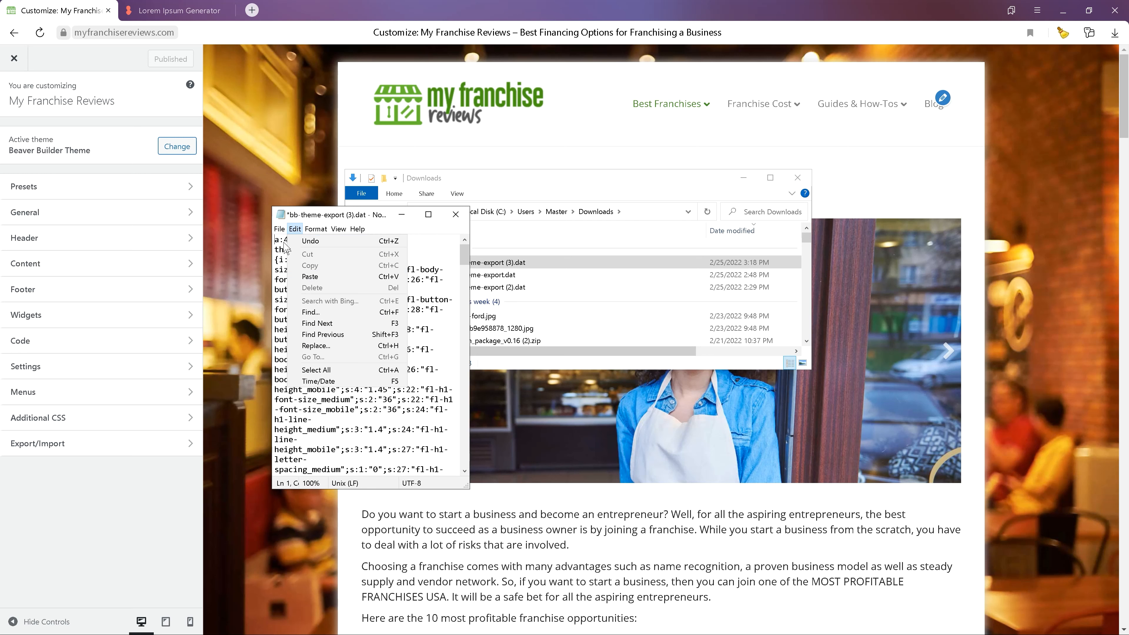
pyautogui.click(293, 275)
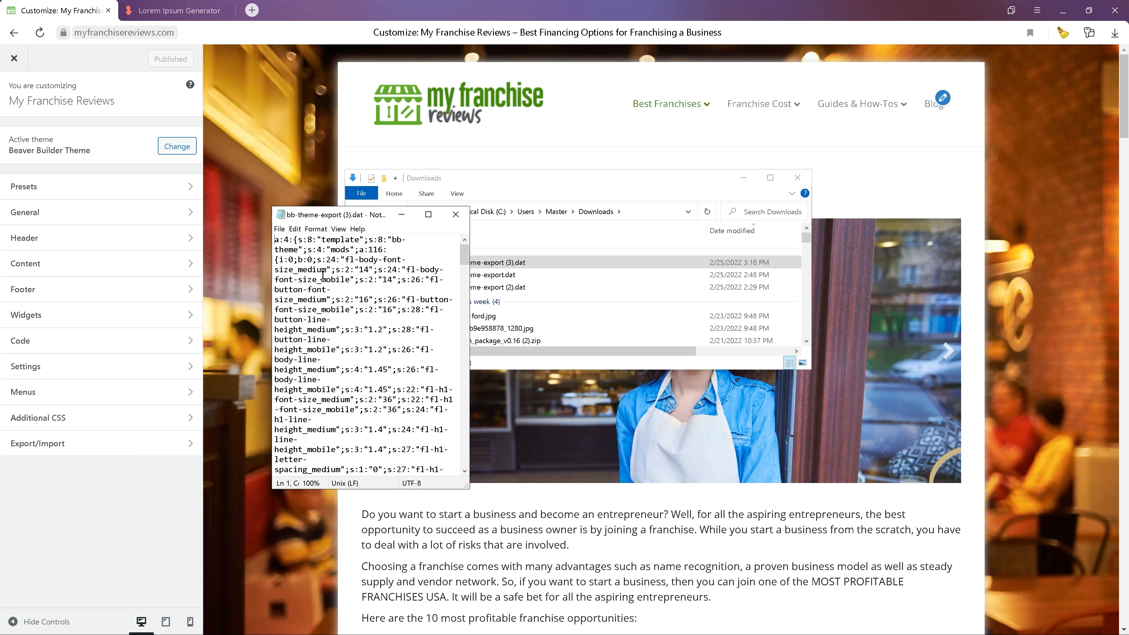
pyautogui.click(455, 214)
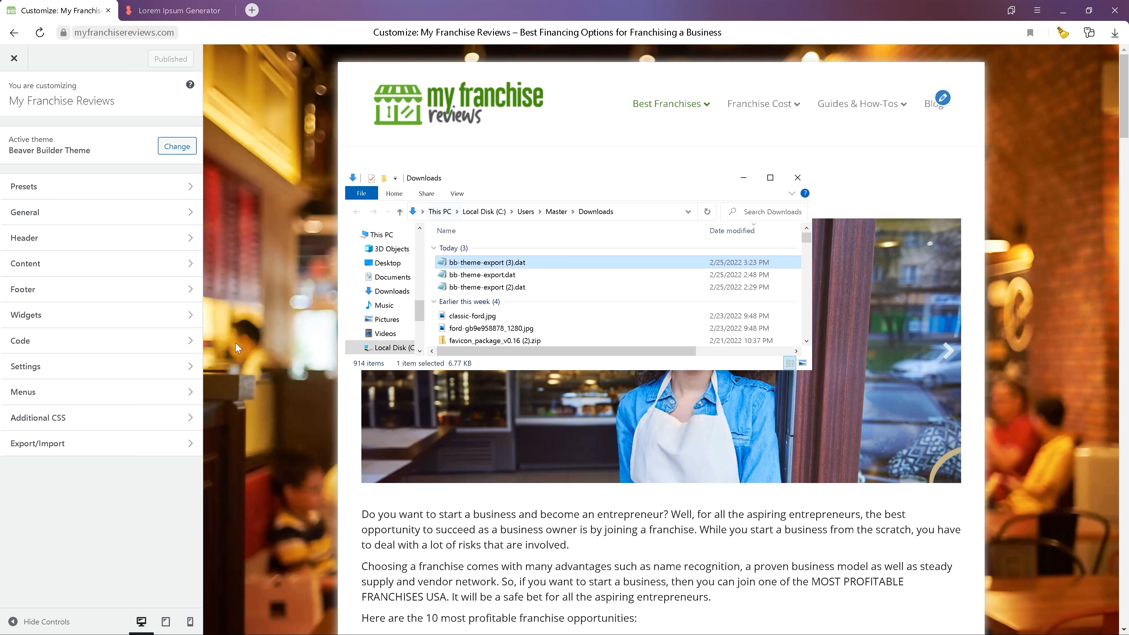
# - Import the edited bb-theme-export (3).dat from Downloads through the Export/Import panel
pyautogui.click(137, 454)
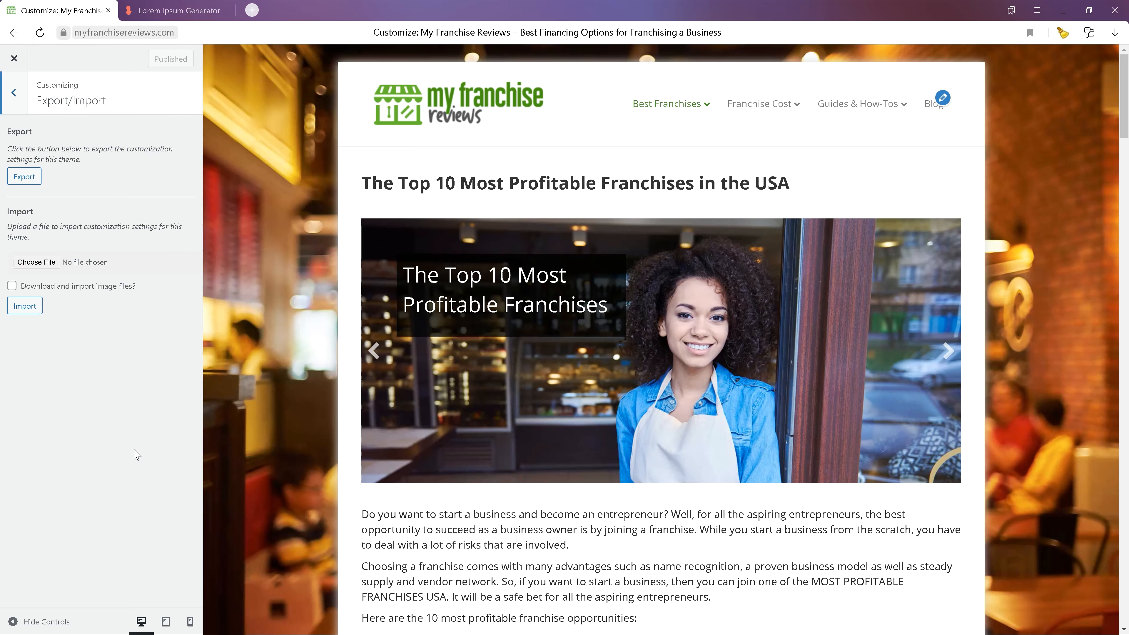
pyautogui.click(49, 261)
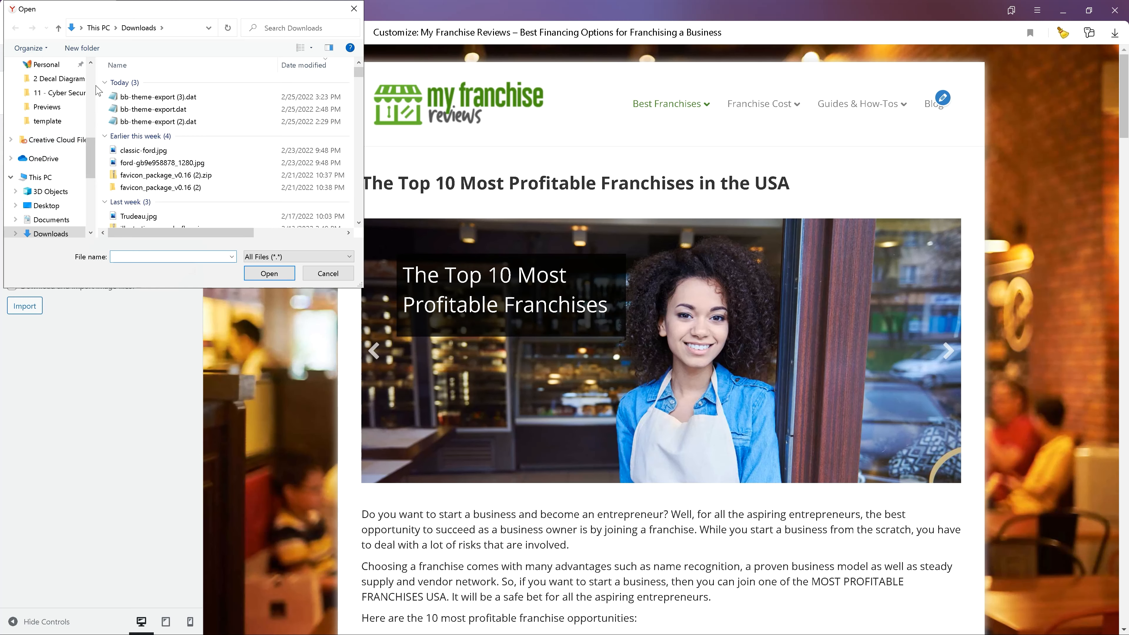
pyautogui.click(141, 98)
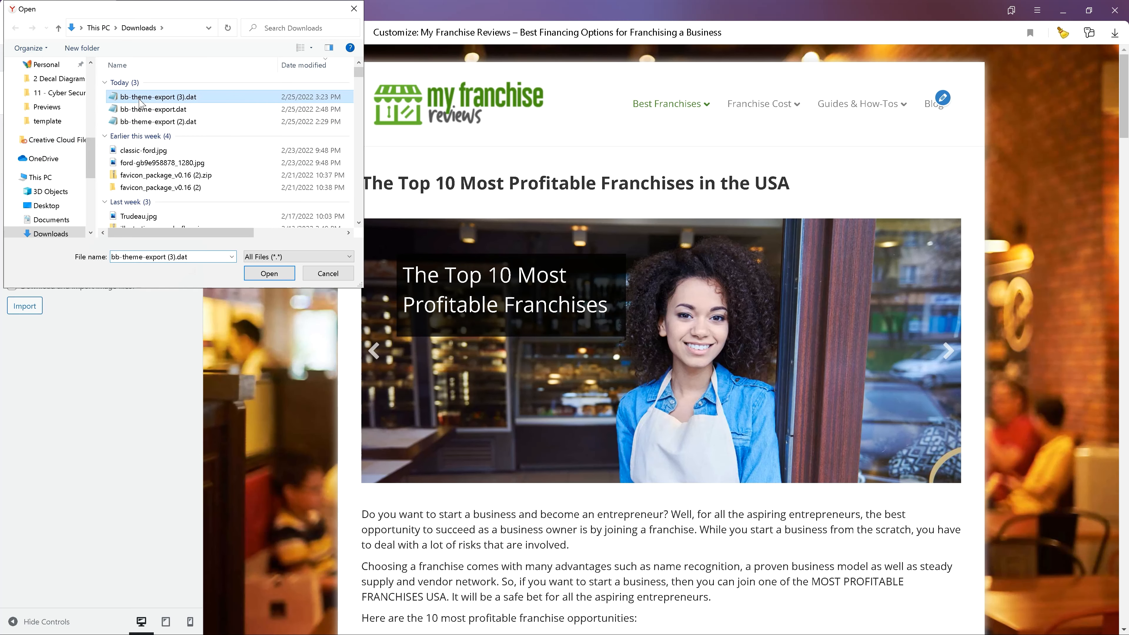
pyautogui.click(284, 273)
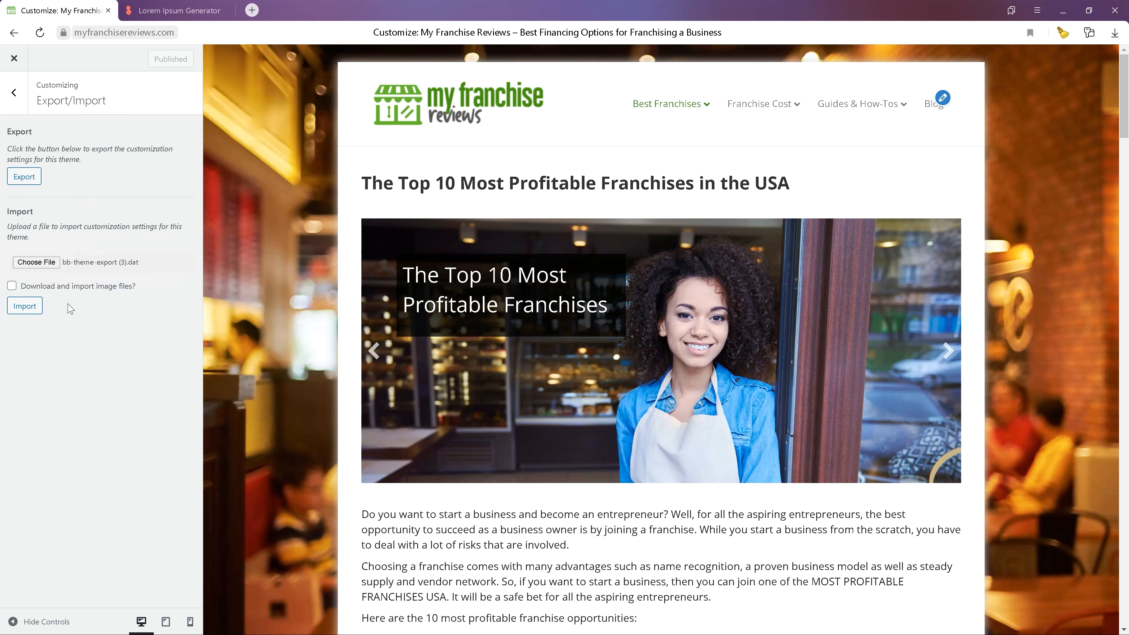
pyautogui.click(26, 307)
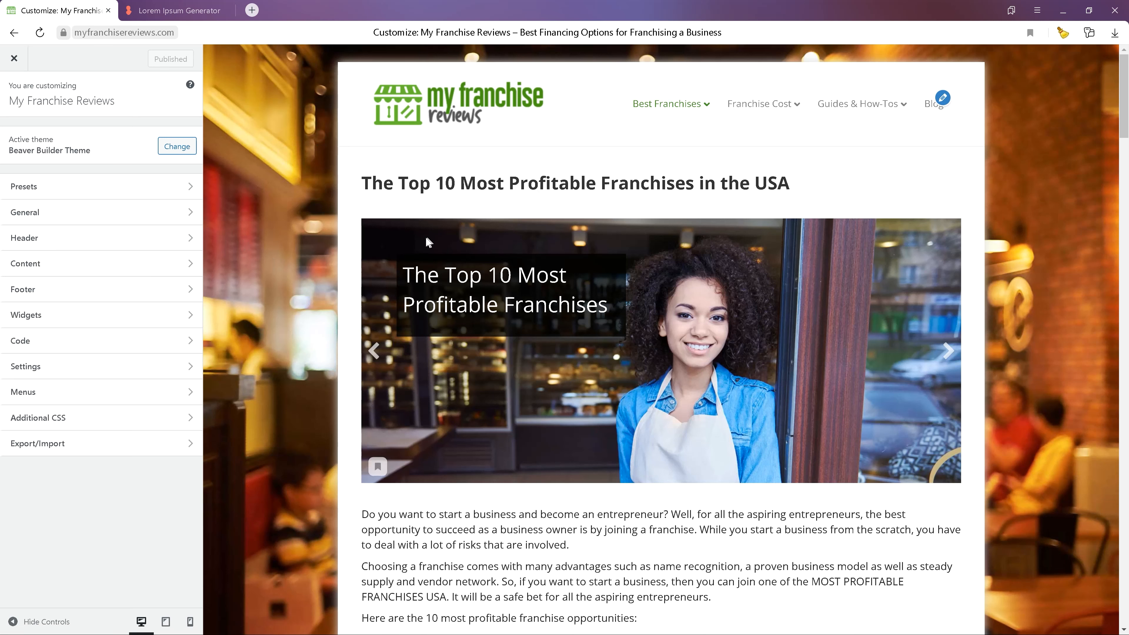
# - Scroll through the homepage preview to check the imported settings
pyautogui.scroll(-10, 666, 203)
pyautogui.scroll(-10, 667, 204)
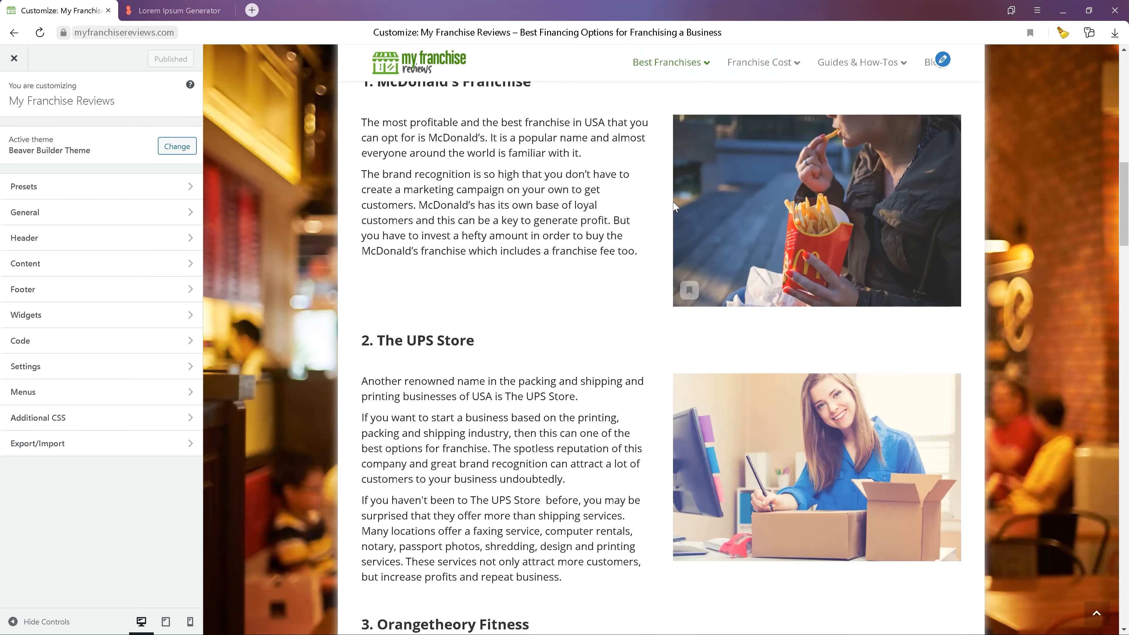
pyautogui.scroll(20, 666, 196)
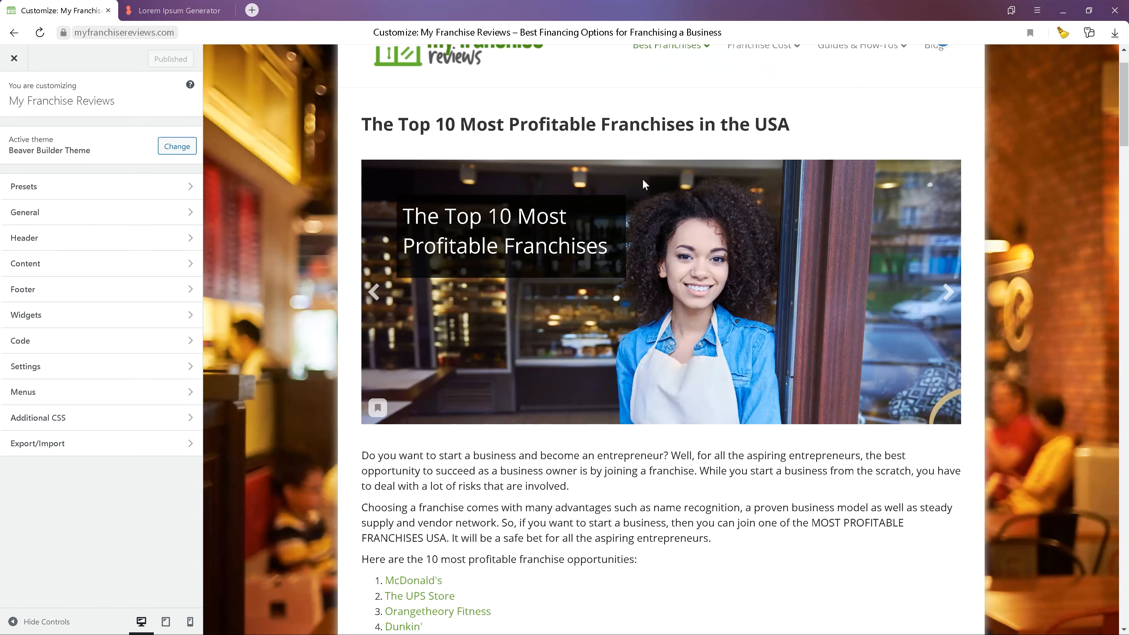